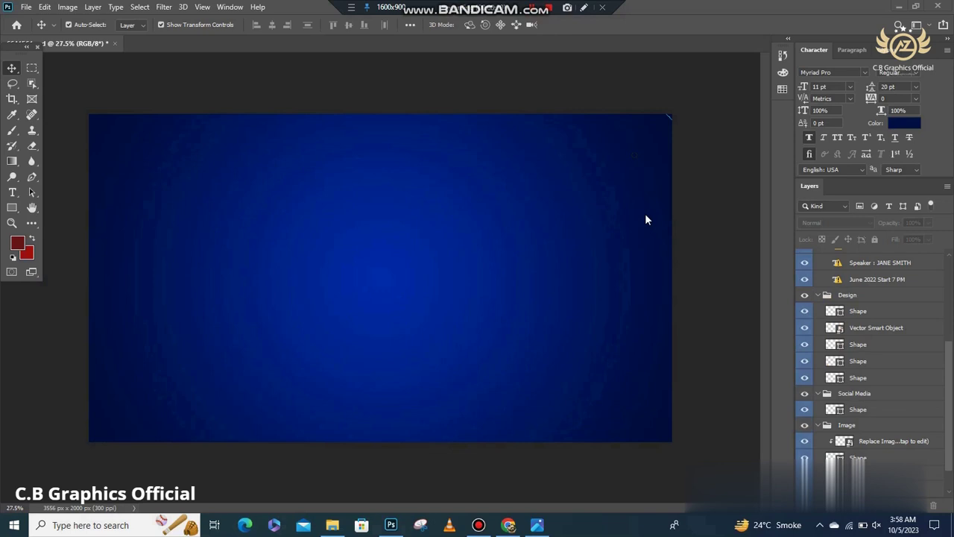
Step: Bring the translucent diagonal stripe graphic into the banner's lower-left area and the red dot above the centre
left_click(703, 167)
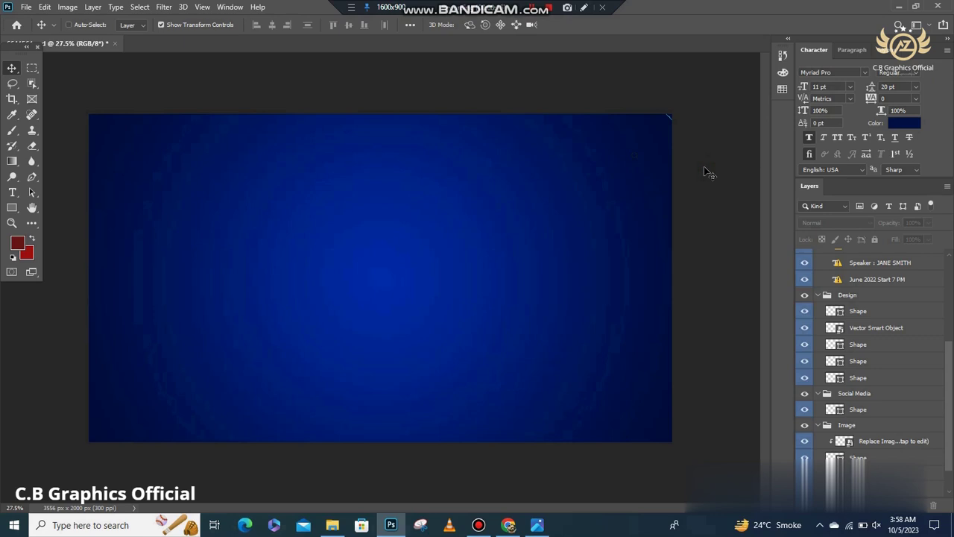
left_click(649, 176, "ctrl")
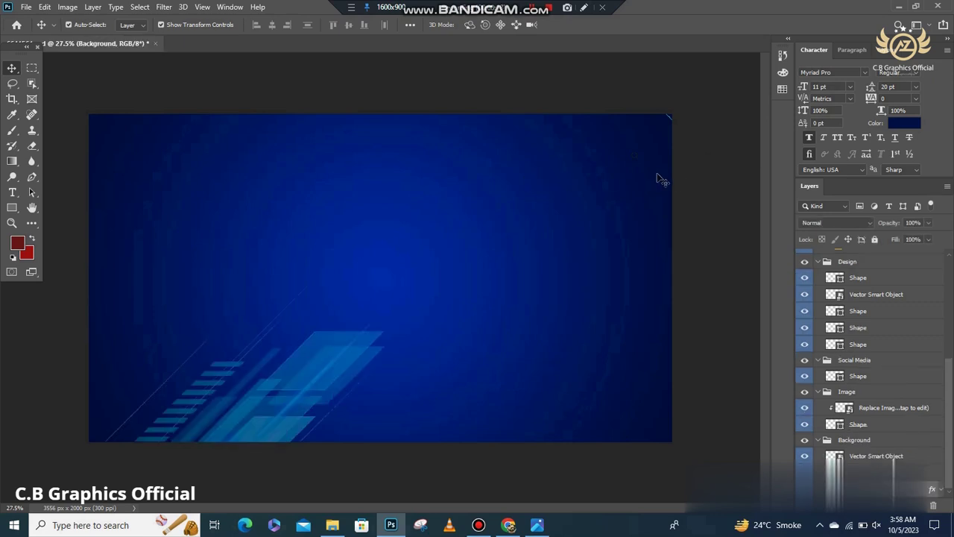
left_click(679, 177)
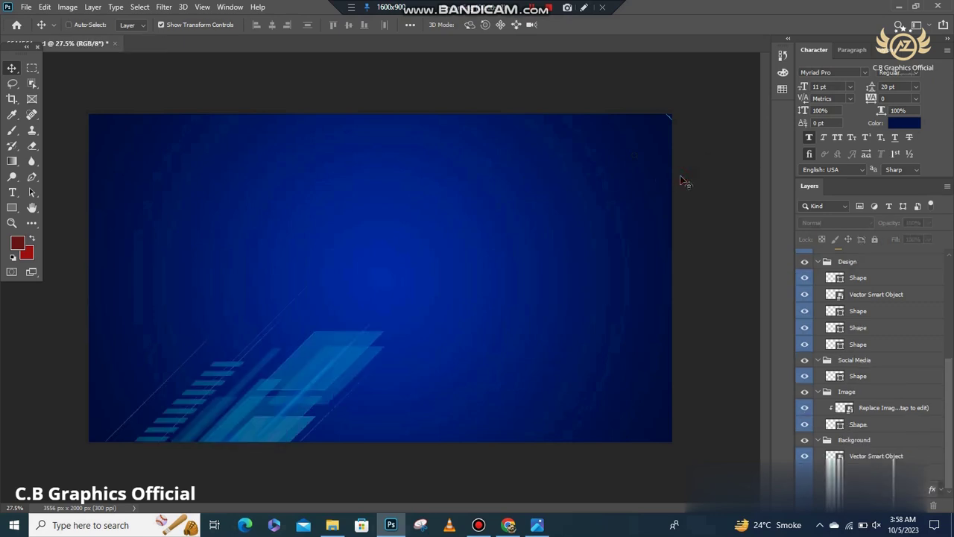
left_click(326, 202, "ctrl+shift")
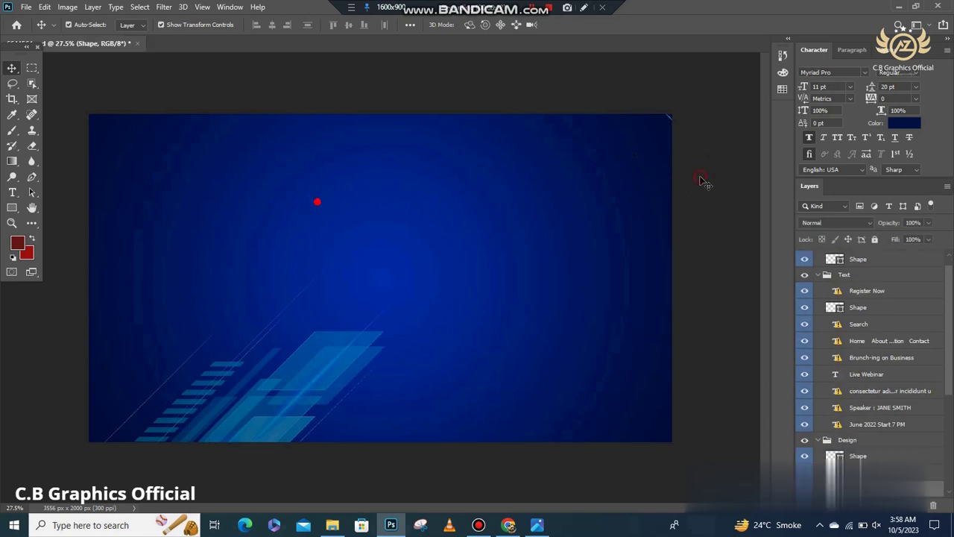
Step: Bring the white Live Webinar badge behind the red dot and the yellow social media icons into the lower-right corner
key("ctrl+z")
key("ctrl+z")
key("ctrl+z")
key("ctrl+z")
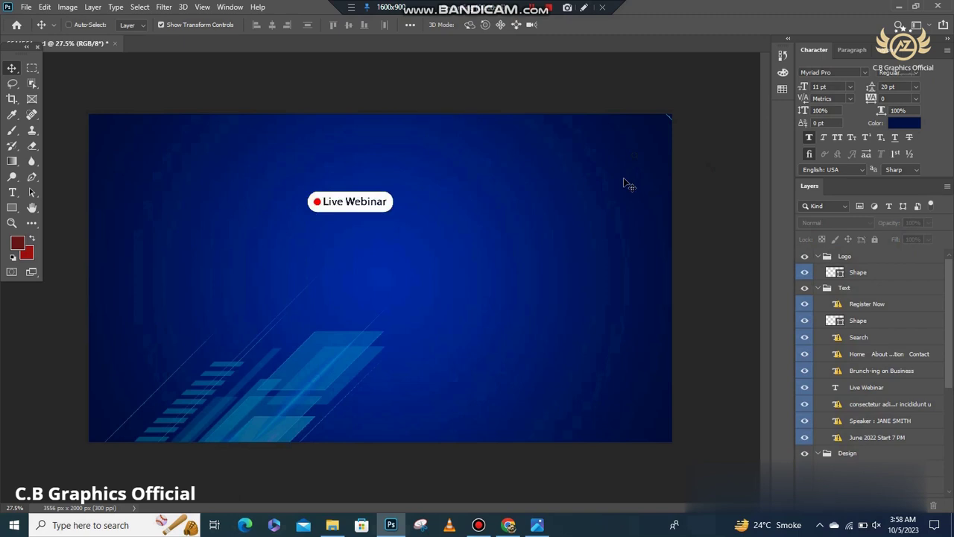
key("ctrl+z")
key("ctrl+z")
key("ctrl+z")
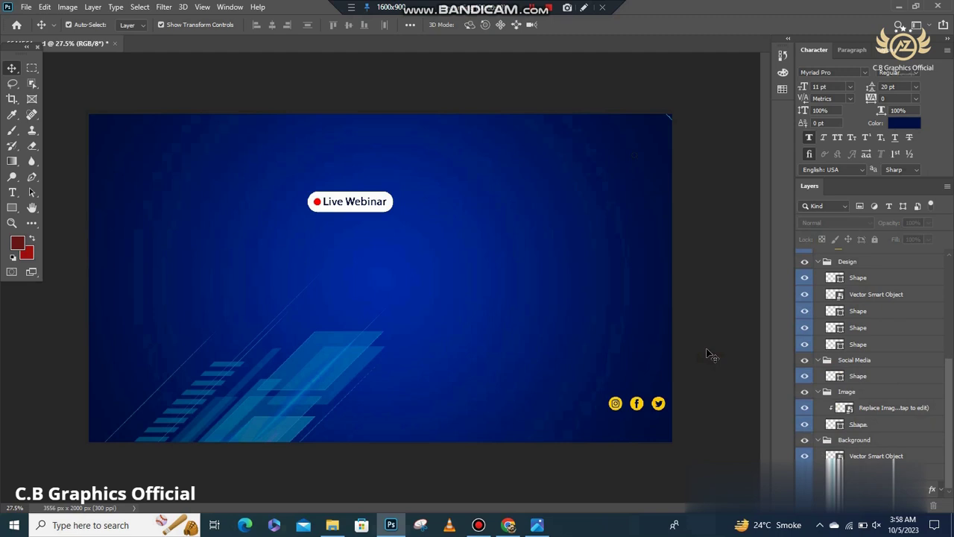
Step: Bring the paragraph text below the Live Webinar badge and the bright cyan stripe graphics into the banner's upper-right corner
key("ctrl+z")
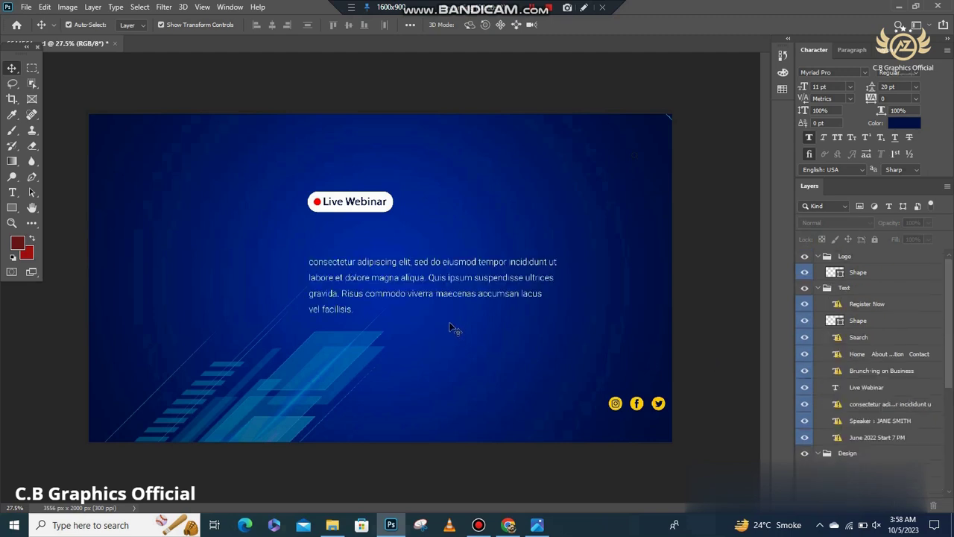
key("ctrl+z")
key("ctrl+z")
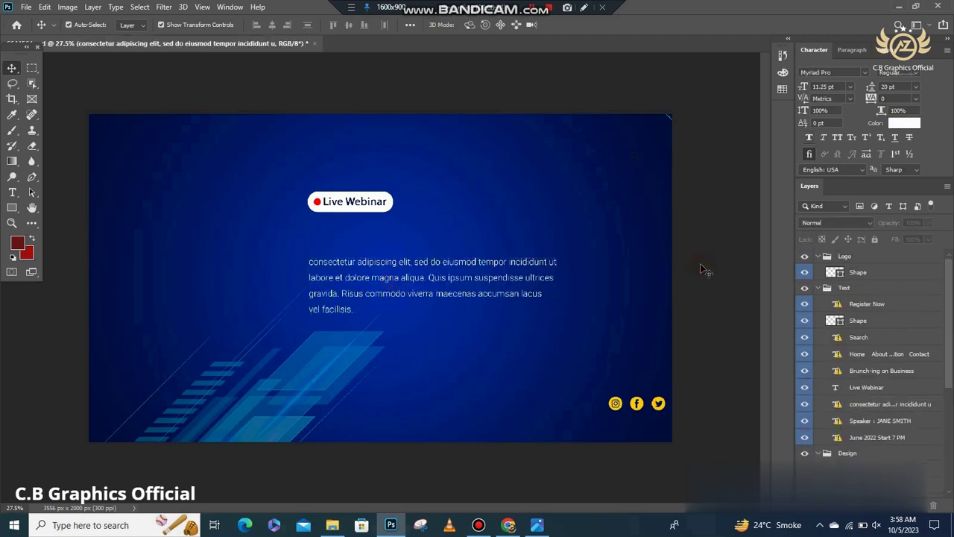
key("ctrl+z")
key("ctrl+z")
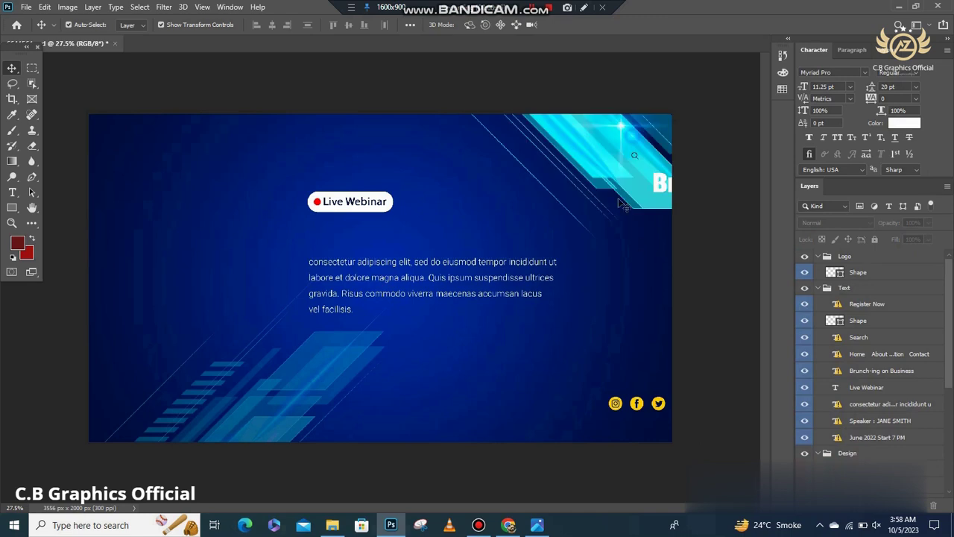
Step: Bring the Search label and its white rounded bar into place around the magnifier icon in the banner's upper right
key("ctrl+z")
key("ctrl+z")
key("ctrl+z")
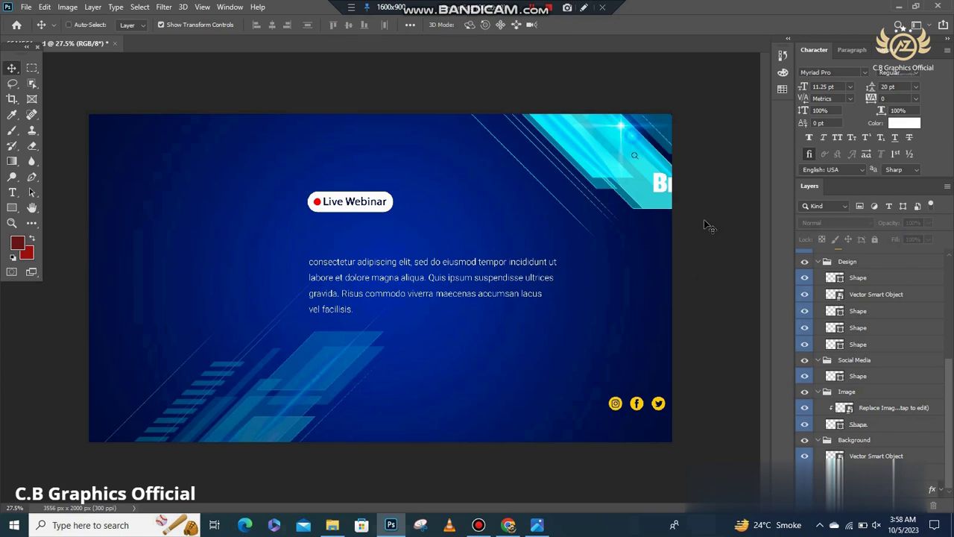
key("ctrl+z")
key("ctrl+z")
key("ctrl")
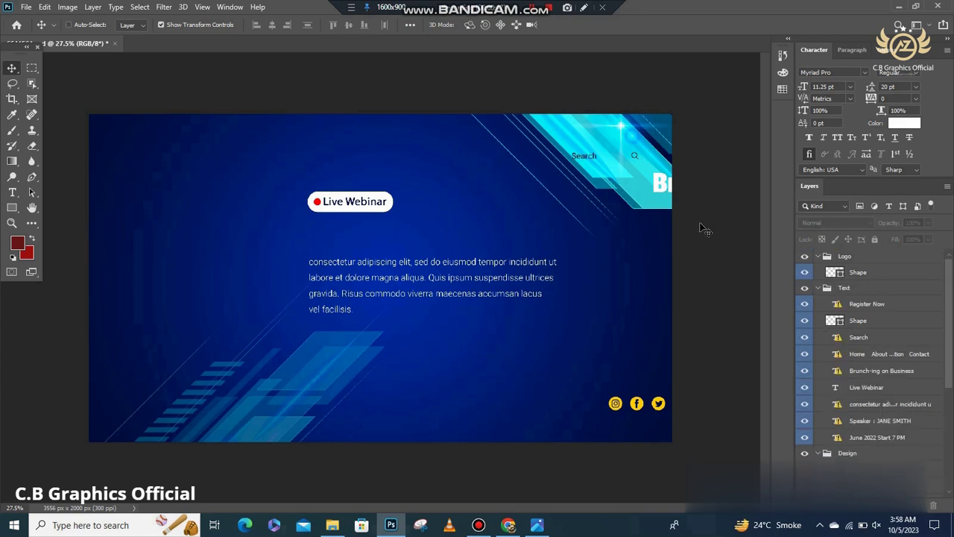
key("ctrl+z")
left_click(604, 158)
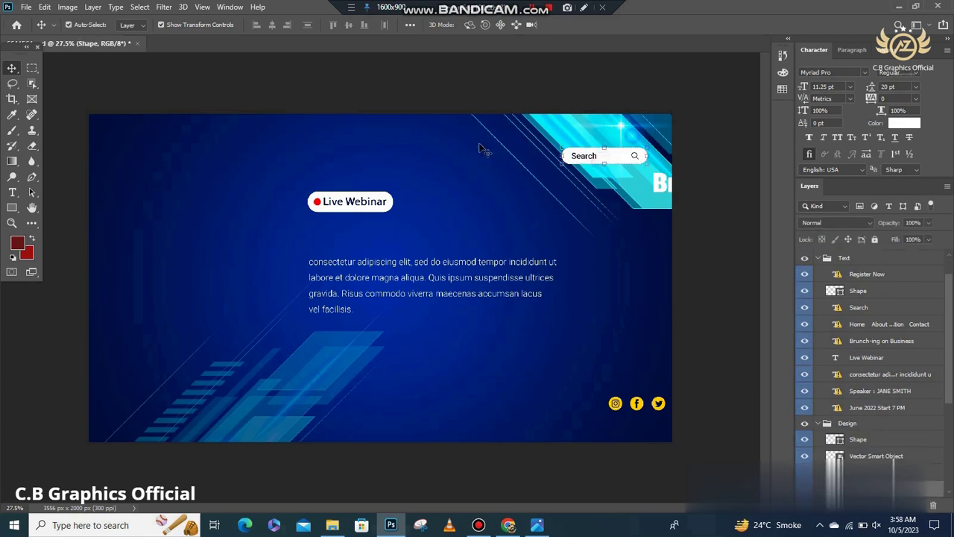
Step: Bring the chevron arrows, the yellow button shape and the "June 2022 Start 7 PM" text onto the banner's lower half
left_click(369, 205)
left_click(700, 211)
key("ctrl+v")
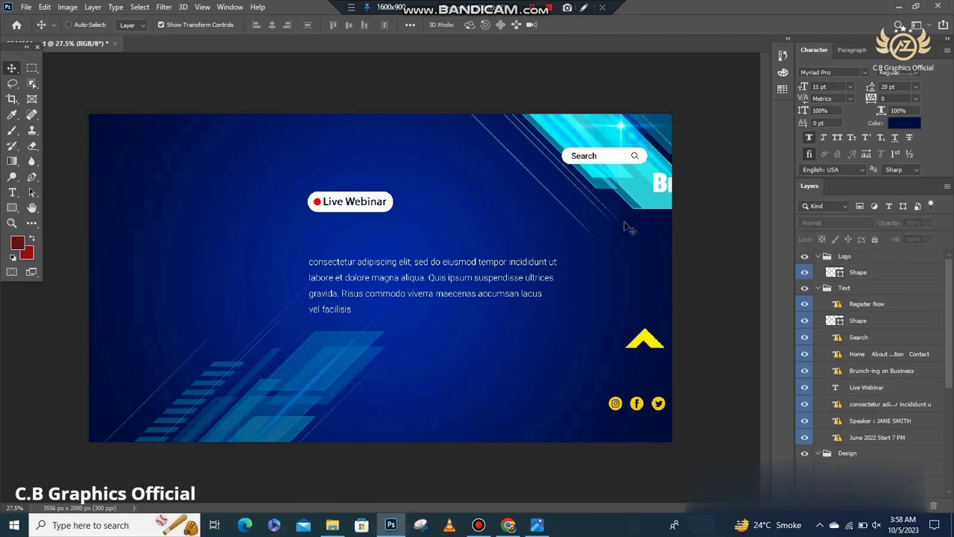
left_click(643, 337)
left_click(718, 289)
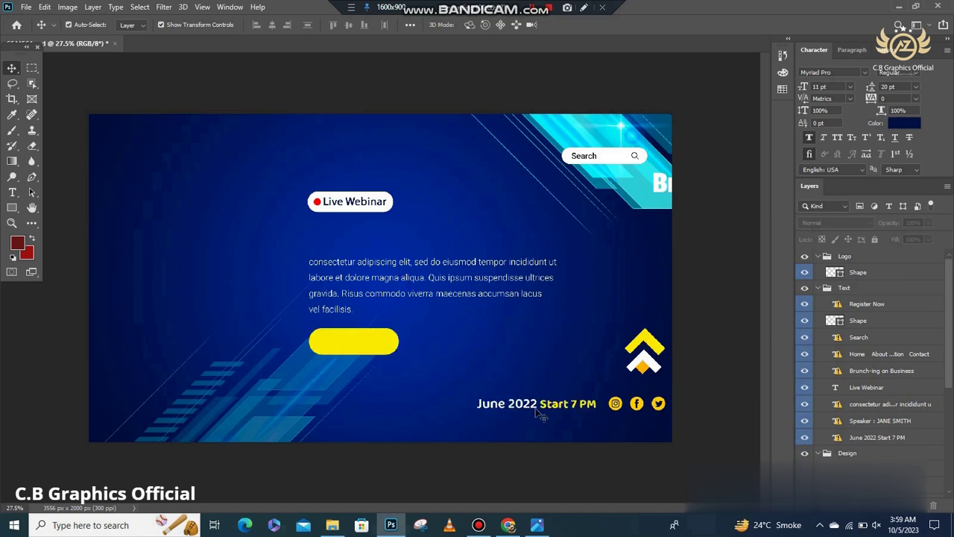
Step: Bring in the Register Now label, the speaker text and the white rounded portrait frame on the banner's left side
left_click(535, 412, "ctrl")
left_click(724, 302, "ctrl")
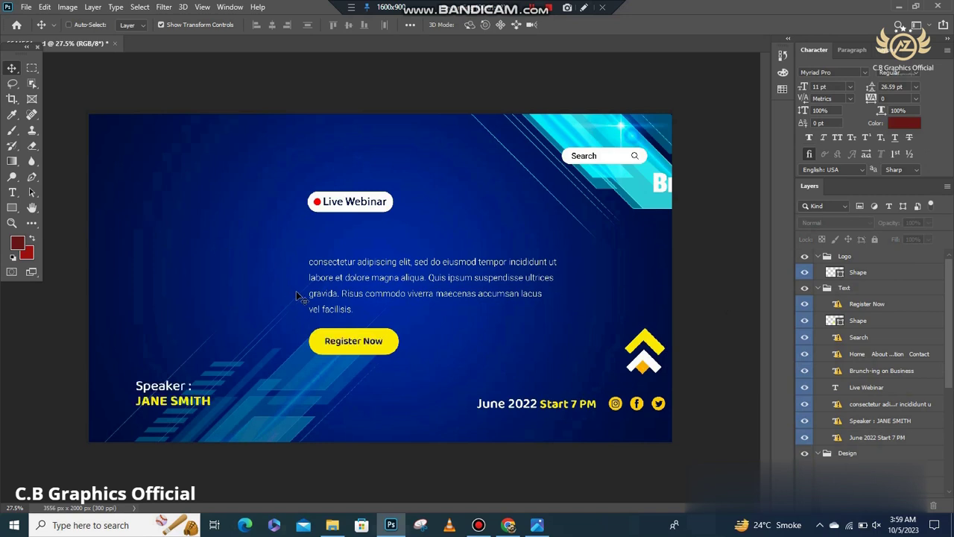
left_click(214, 341)
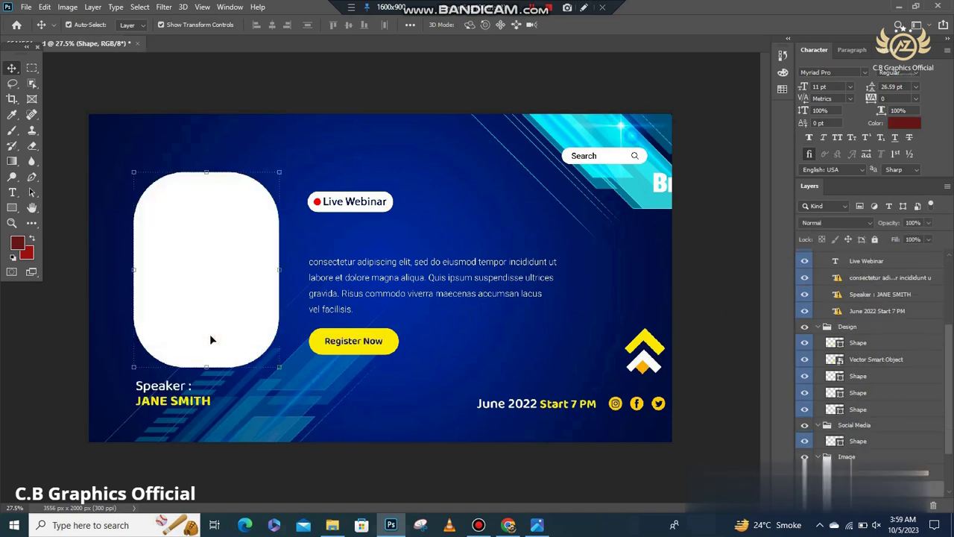
left_click(56, 333)
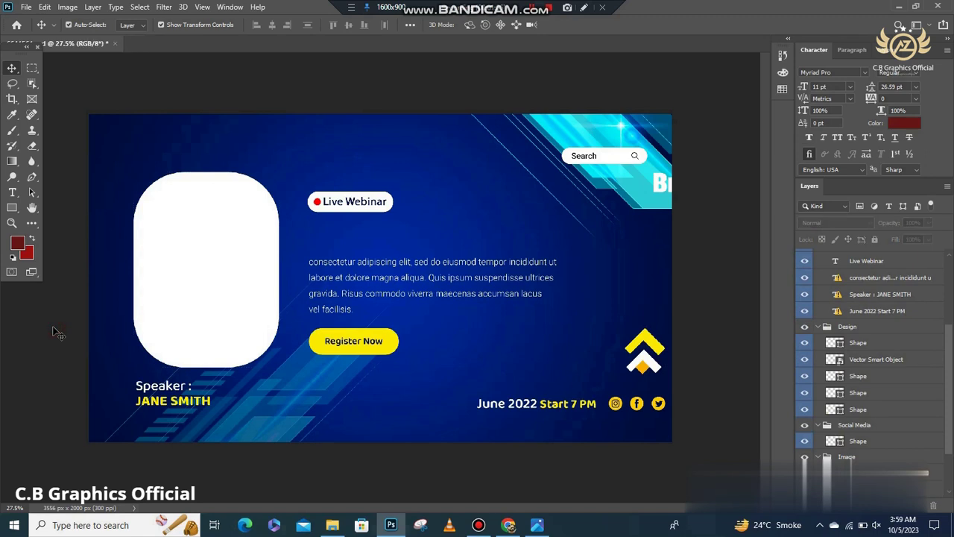
Step: Bring the speaker's portrait into the white rounded frame and the Home, About, Registration, Contact menu above the badge
left_click(182, 395)
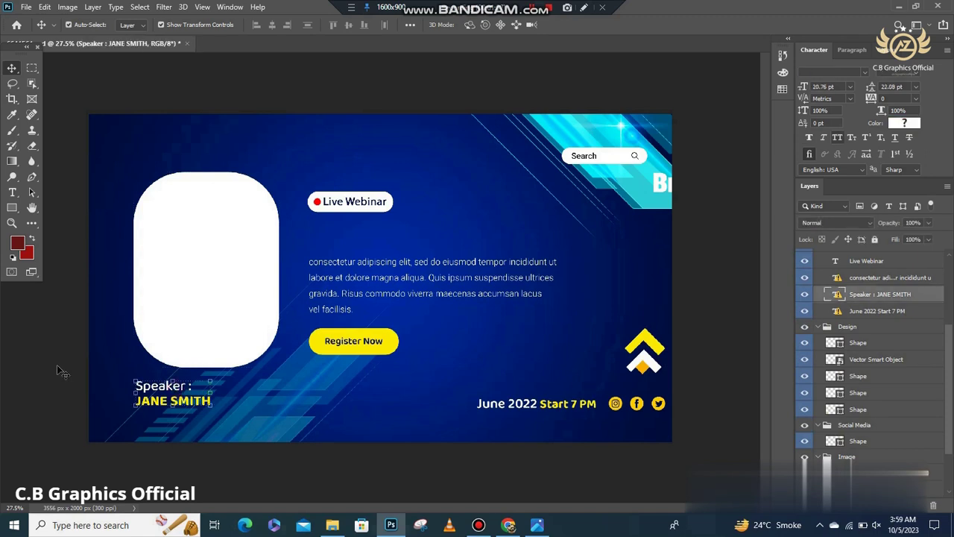
left_click(61, 371)
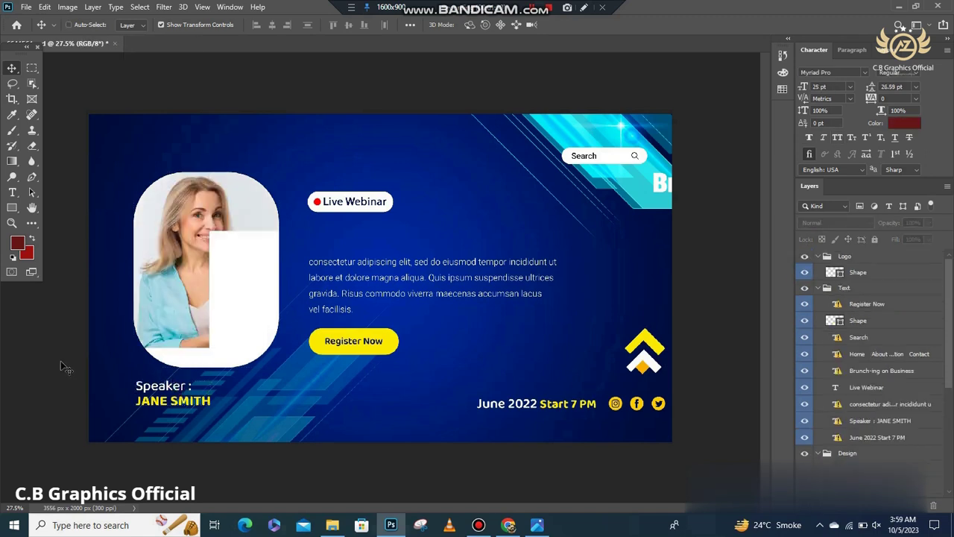
left_click(200, 293)
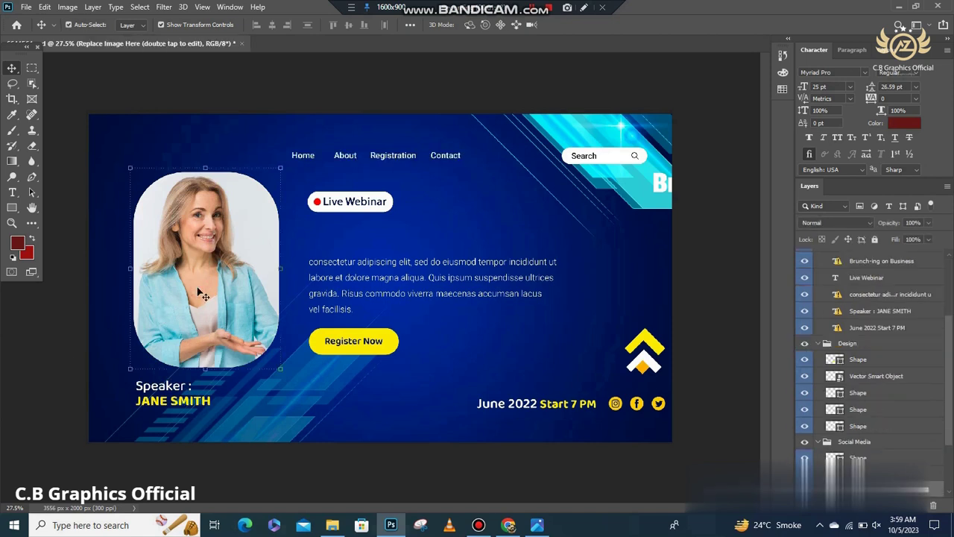
Step: Nudge the portrait photo slightly upward inside its rounded frame and deselect it
key("shift+Up")
key("shift+Up")
key("shift+Up")
key("shift+Down")
key("shift+Down")
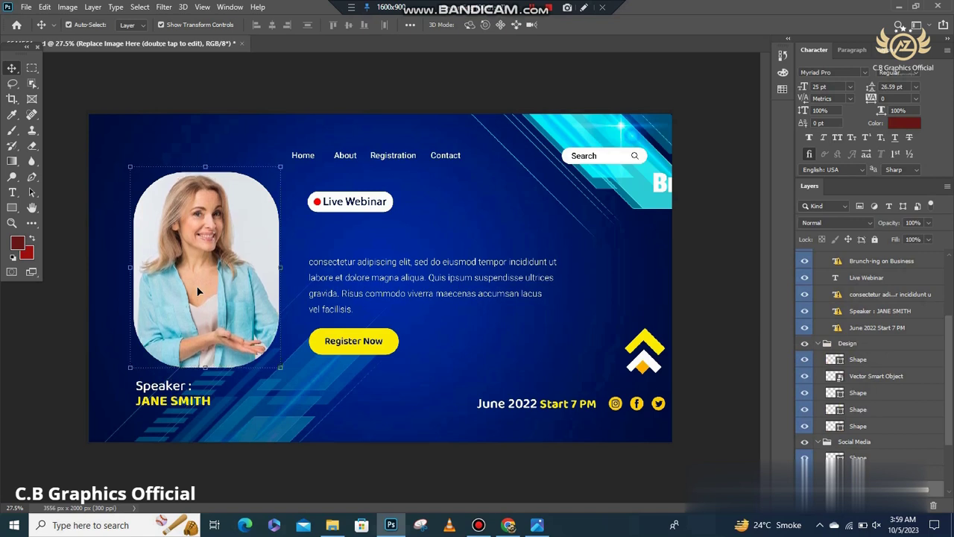
left_click(435, 94)
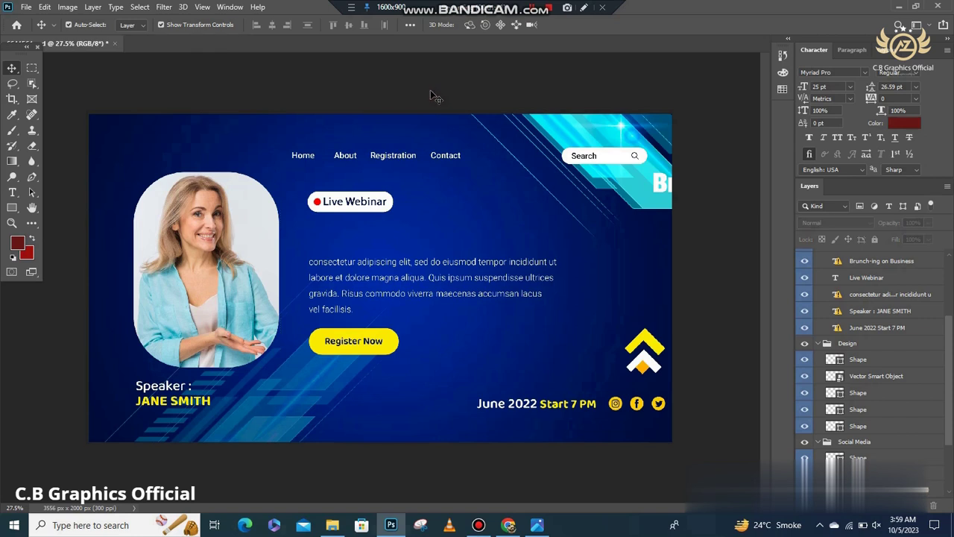
Step: Bring the Bussiness Conf logo and lightbulb icon into place above the portrait, beside the navigation menu
left_click(393, 157)
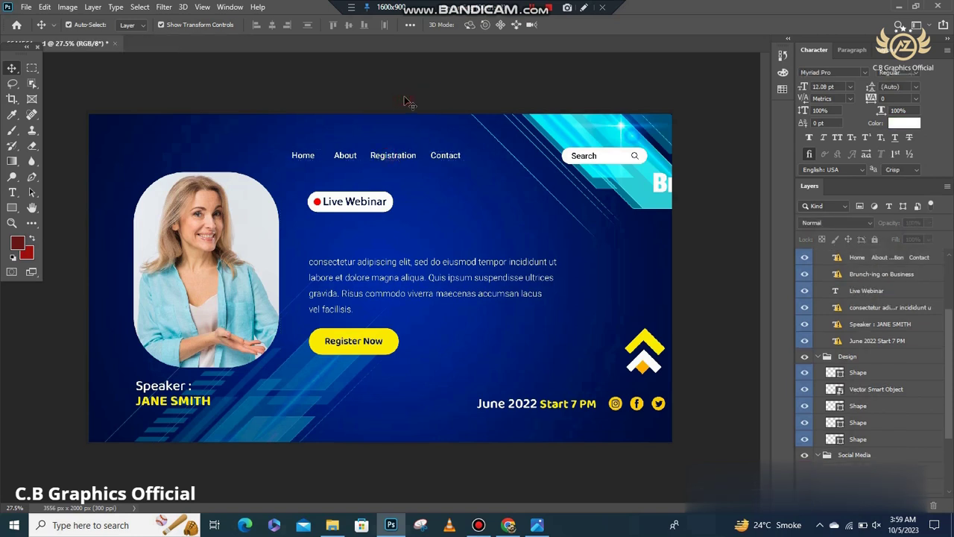
key("ctrl+z")
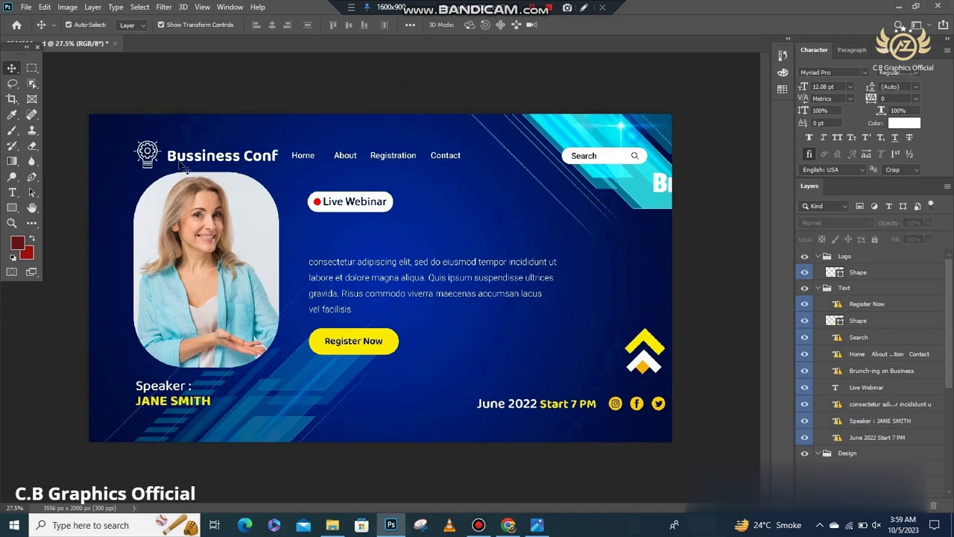
left_click(202, 141)
left_click(302, 99)
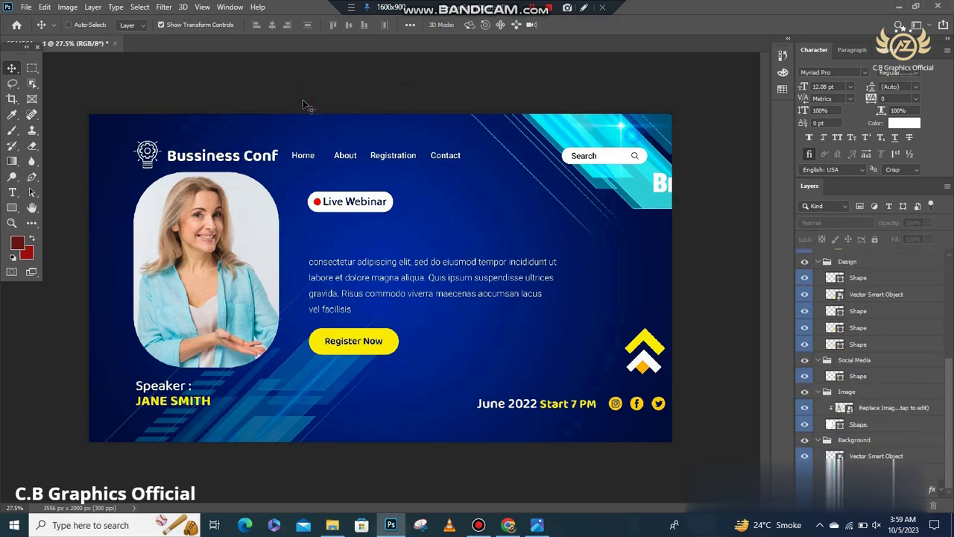
Step: Bring the "Brunch-ing on Business" headline into place between the Live Webinar badge and the paragraph
key("ctrl+z")
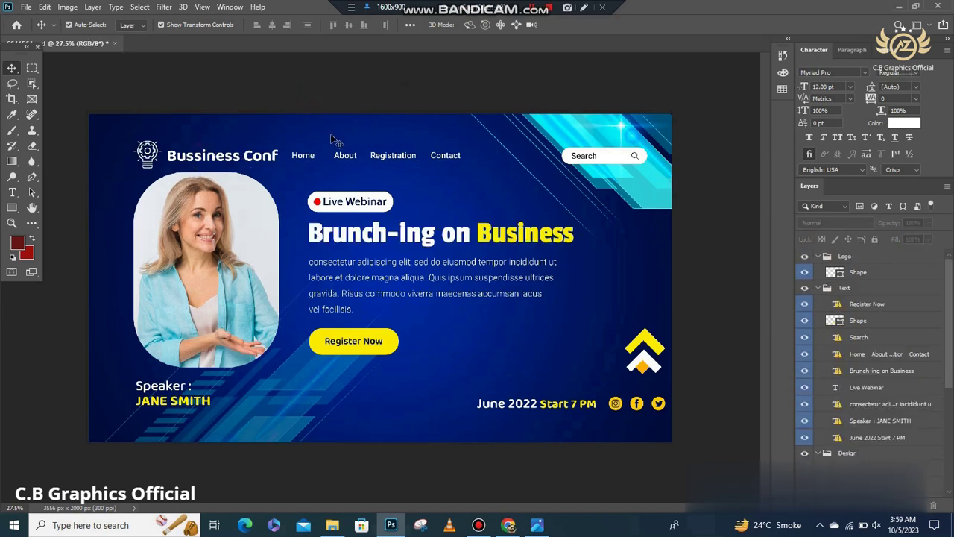
left_click(415, 237)
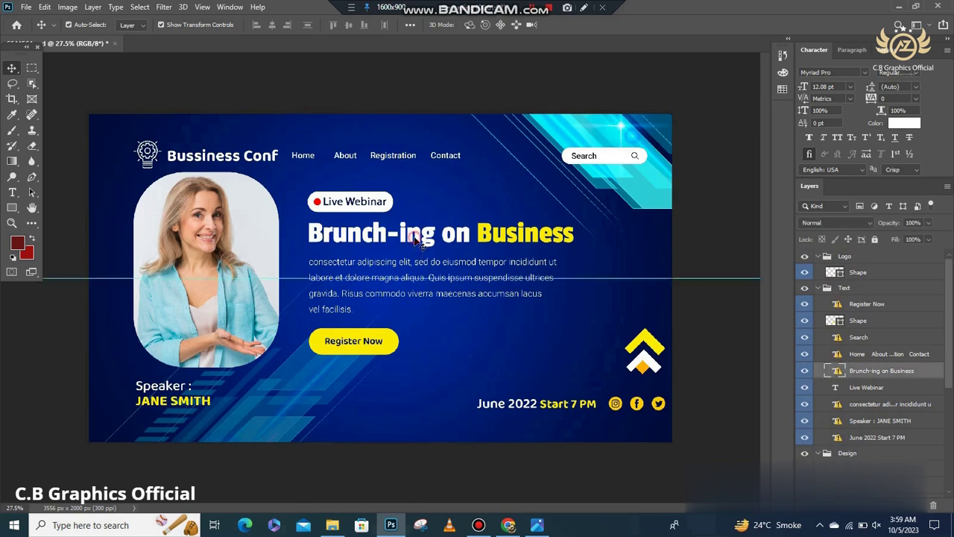
left_click(646, 287)
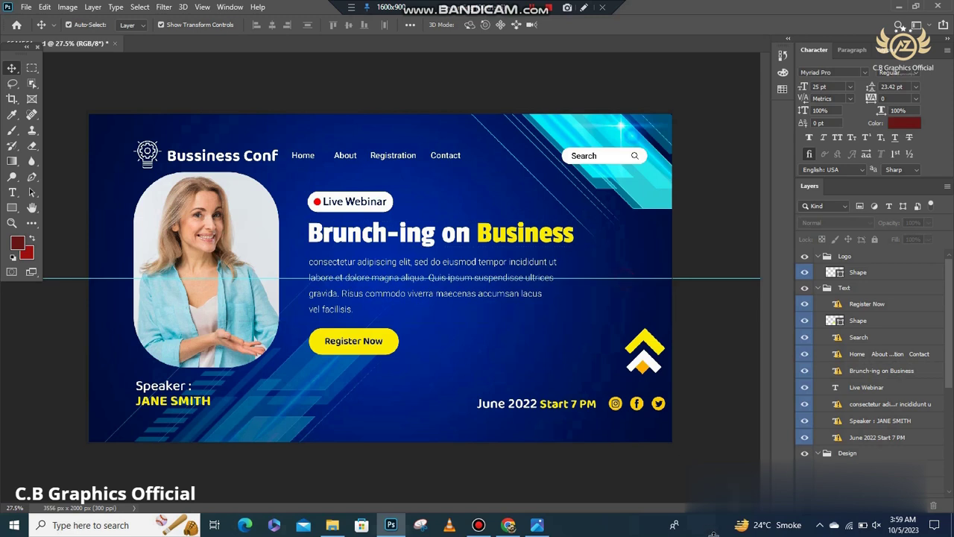
scroll(492, 316, "up", 1)
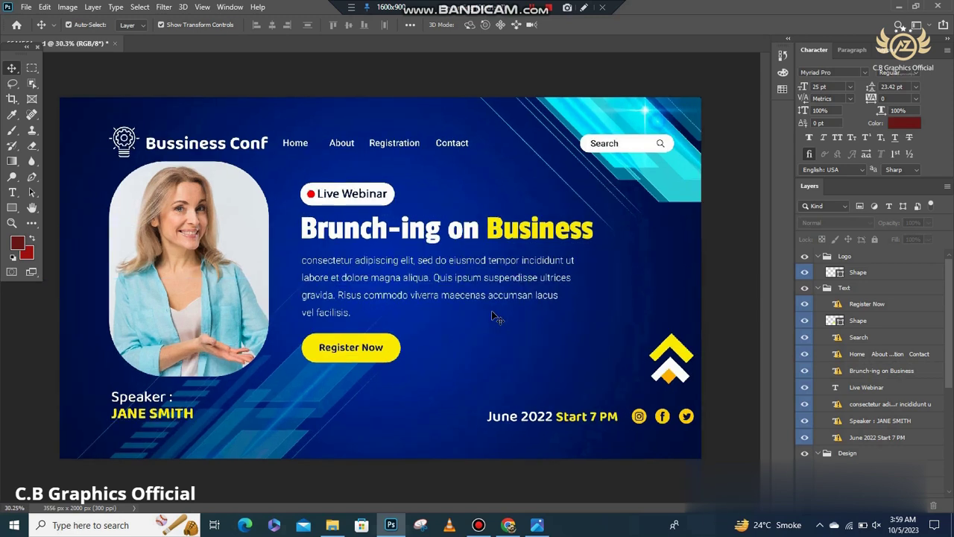
scroll(492, 317, "up", 1)
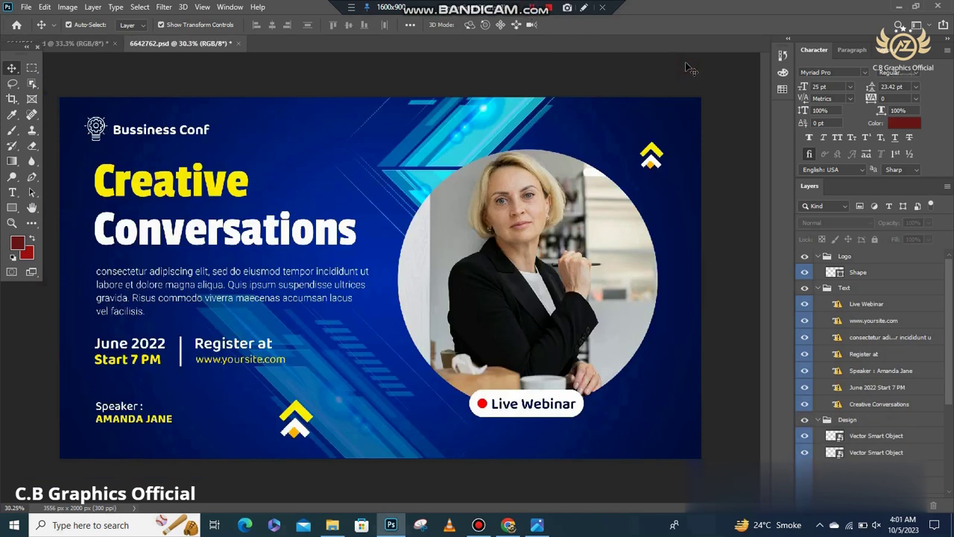
key("ctrl+plus")
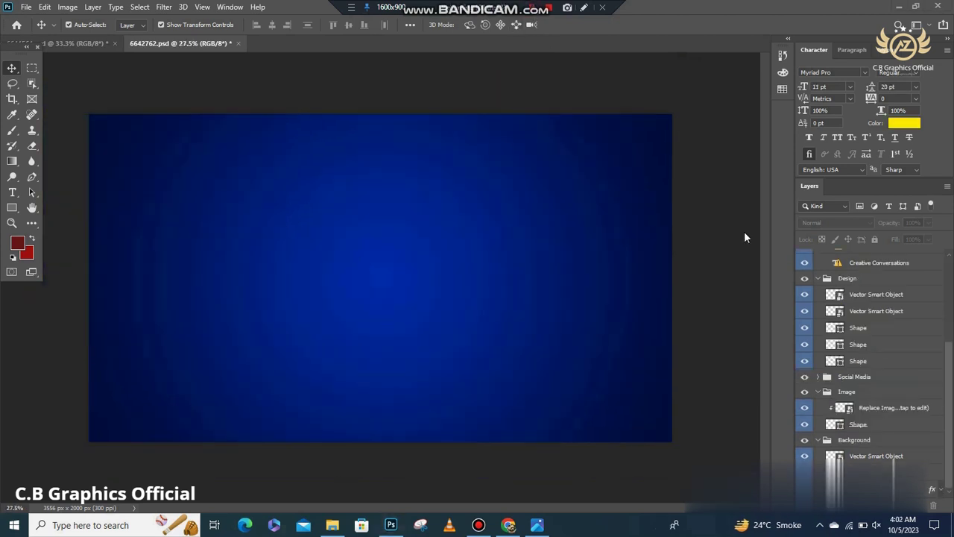
left_click(704, 217)
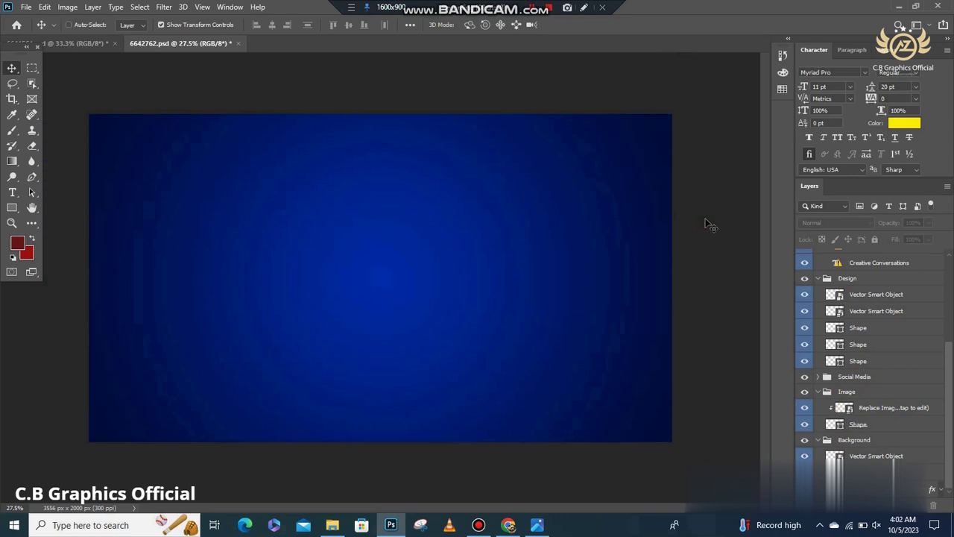
key("ctrl+shift+z")
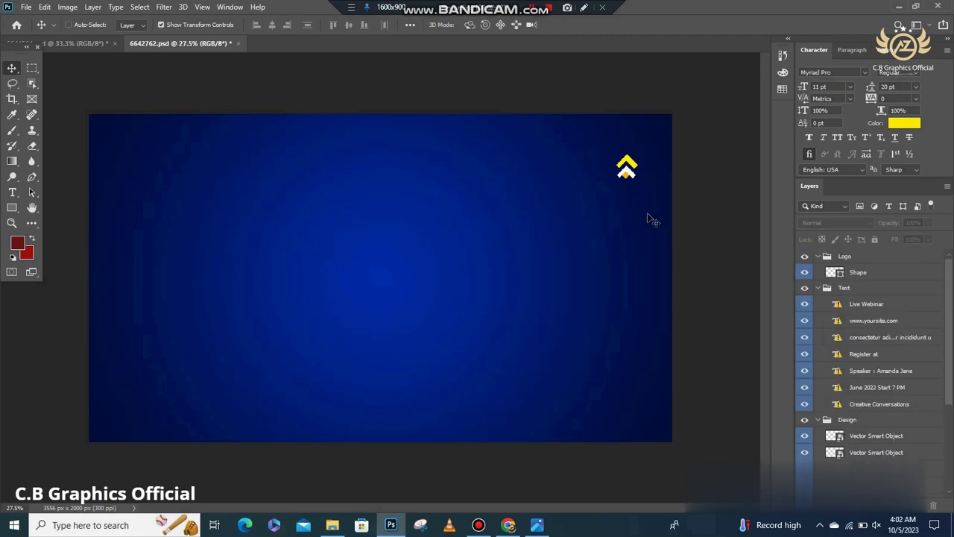
key("ctrl+shift+z")
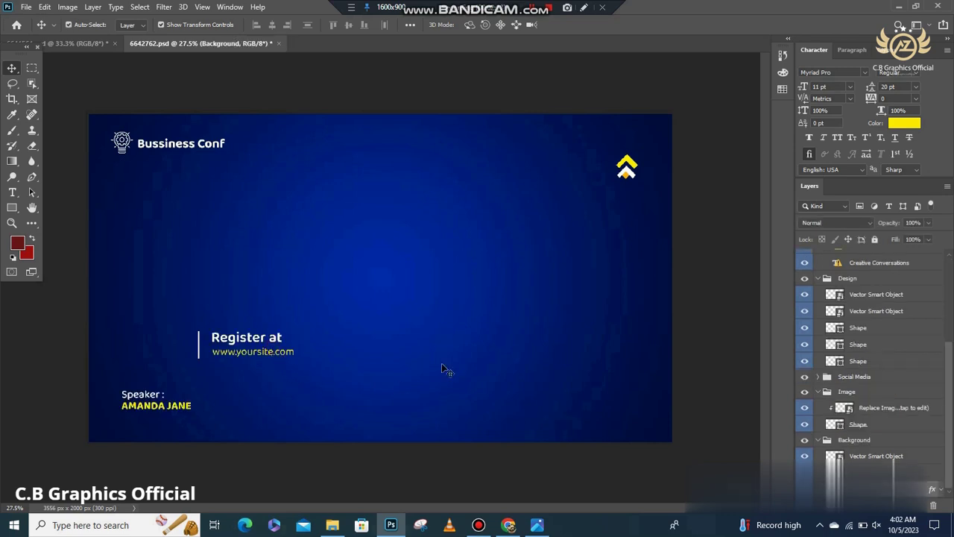
left_click(729, 316)
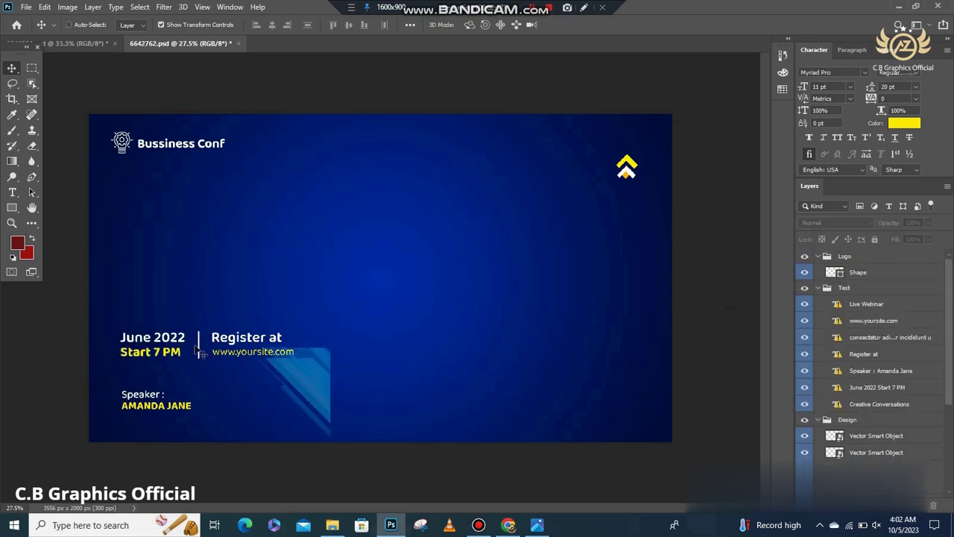
Step: Bring the June 2022 Start 7 PM text and the faint diagonal blue graphic into place around the Register at text
left_click(276, 347)
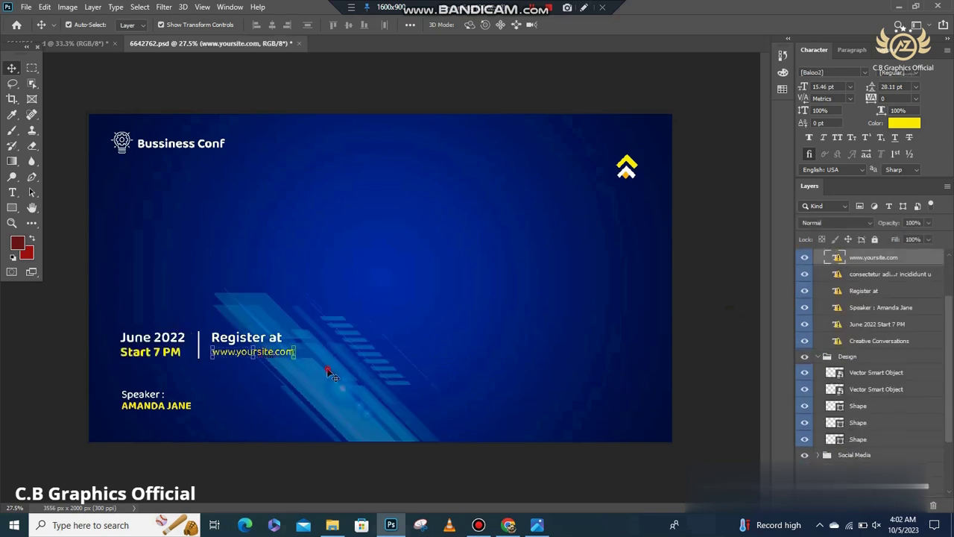
left_click(330, 368)
left_click(737, 340)
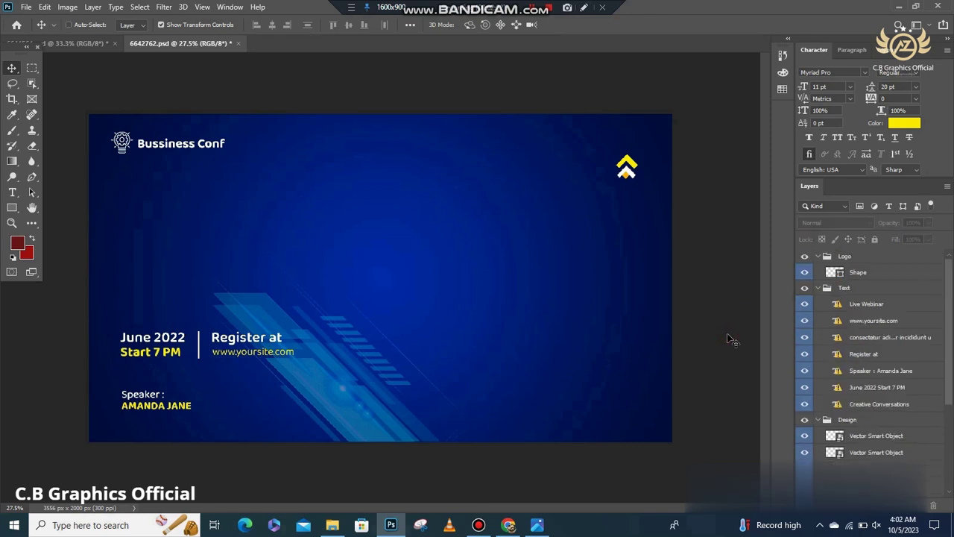
Step: Bring the larger chevron and the white Live Webinar badge with its red dot into the banner's lower part
left_click(472, 391)
left_click(731, 313)
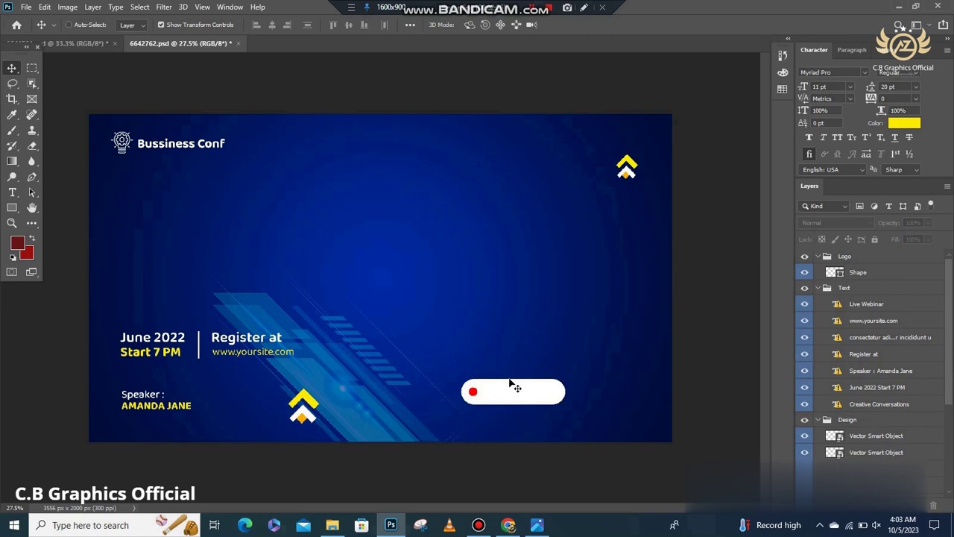
left_click(513, 393)
left_click(714, 337)
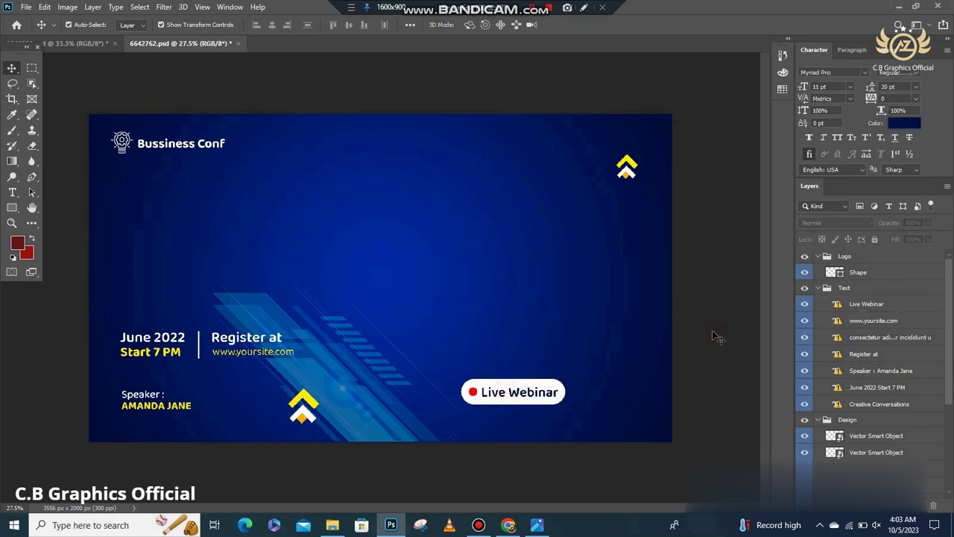
Step: Bring the description paragraph above the date, and place the cyan arrow graphic and white circle above the Live Webinar badge
left_click(605, 365)
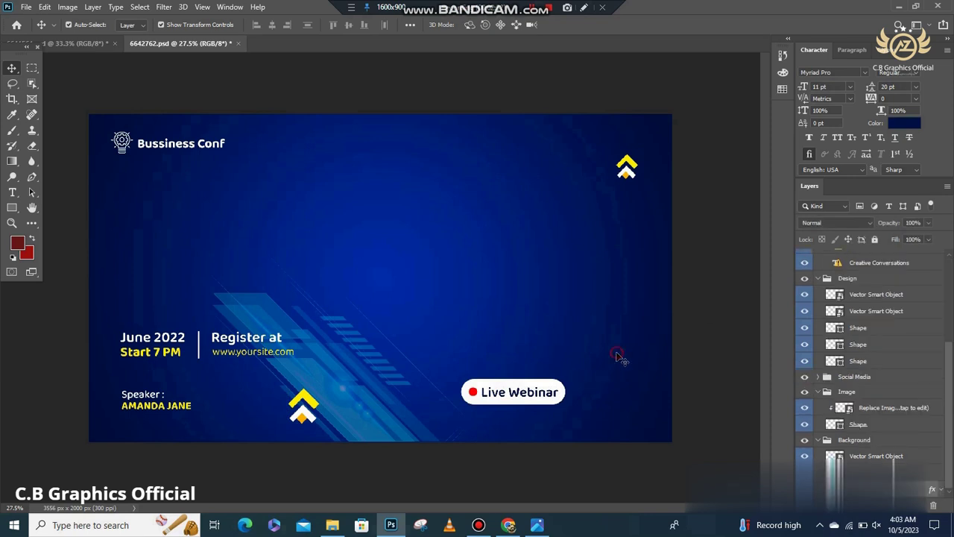
left_click(708, 333)
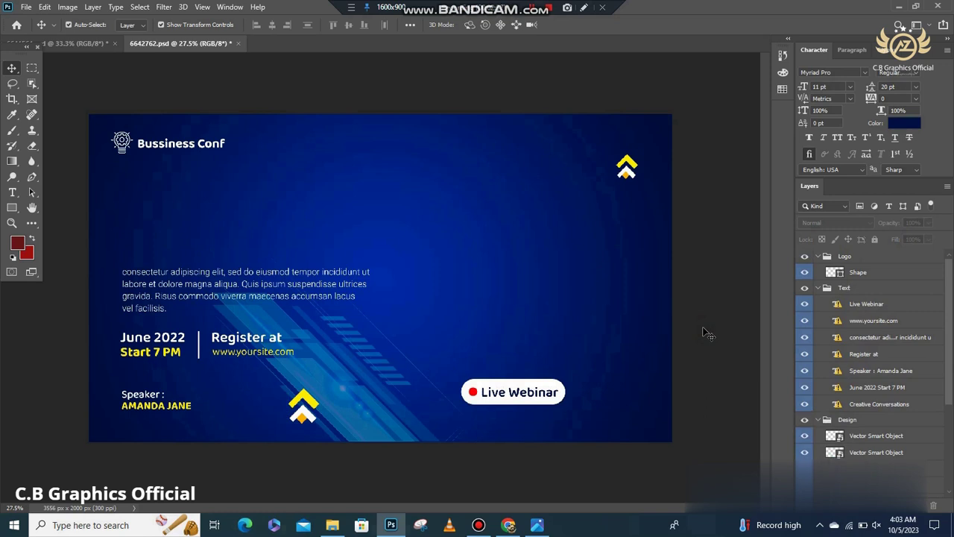
left_click(480, 302, "ctrl")
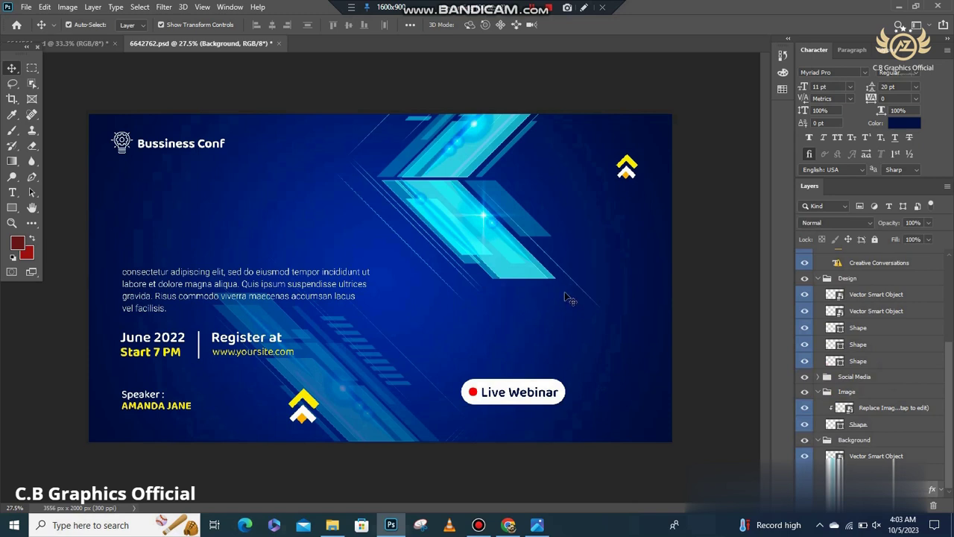
left_click(659, 278)
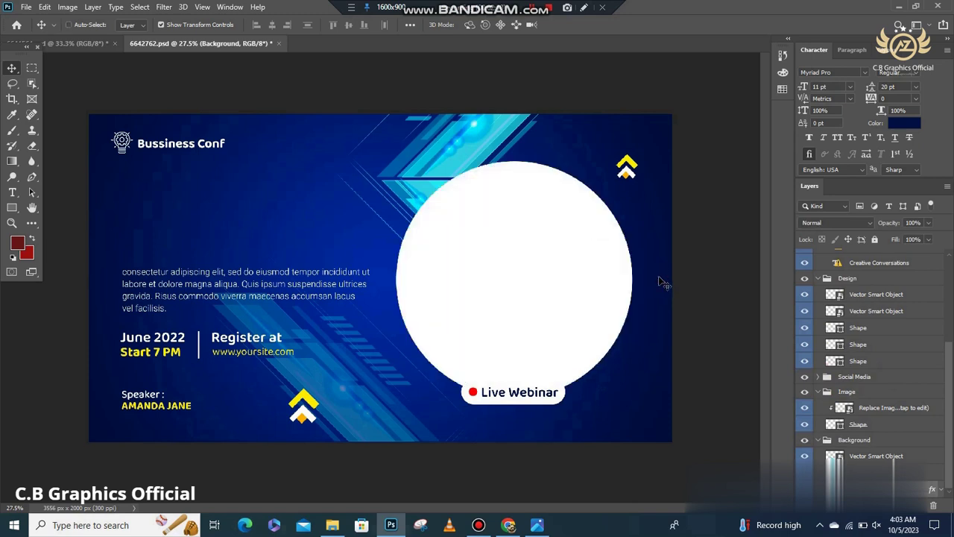
Step: Bring the speaker's portrait into the white circle, adjust its position inside the circle and deselect it
left_click(555, 292, "ctrl")
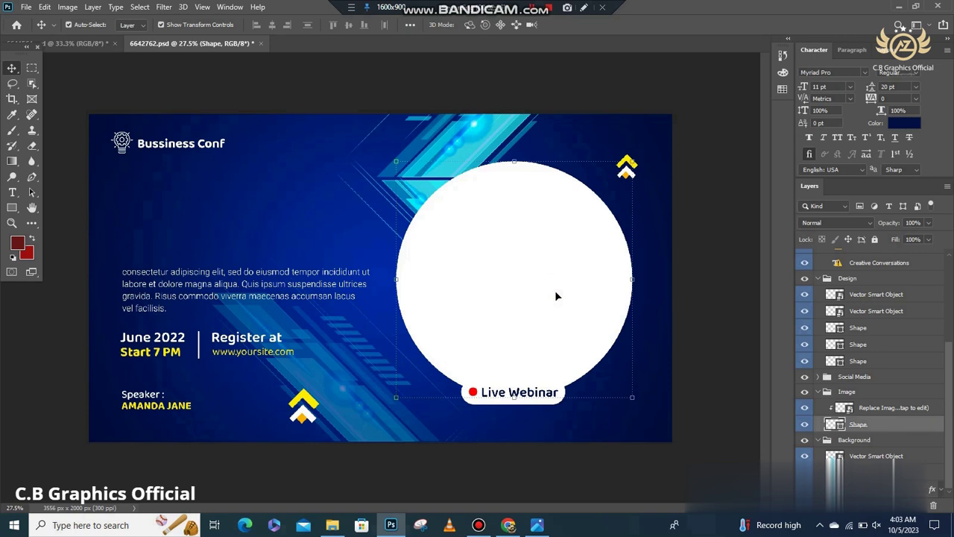
scroll(556, 296, "up", 2)
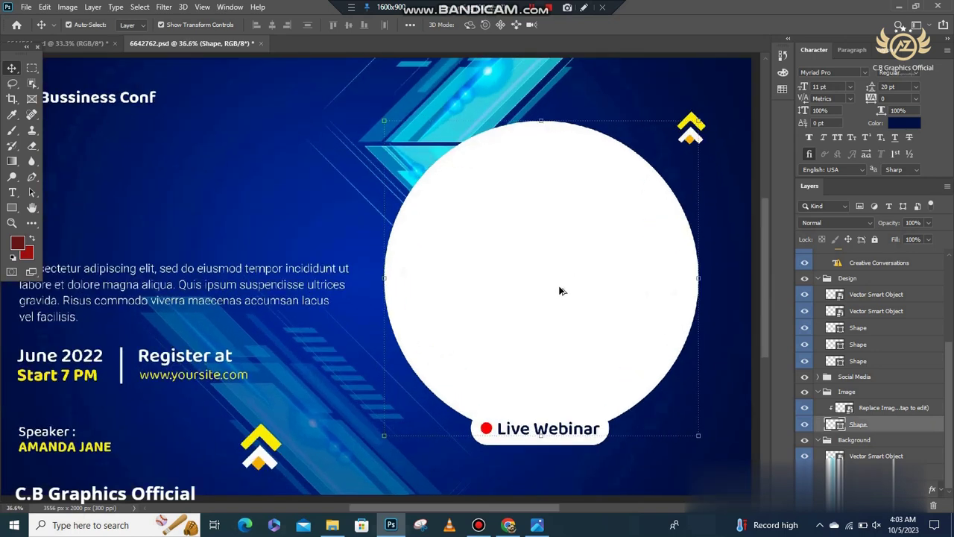
scroll(562, 291, "up", 1)
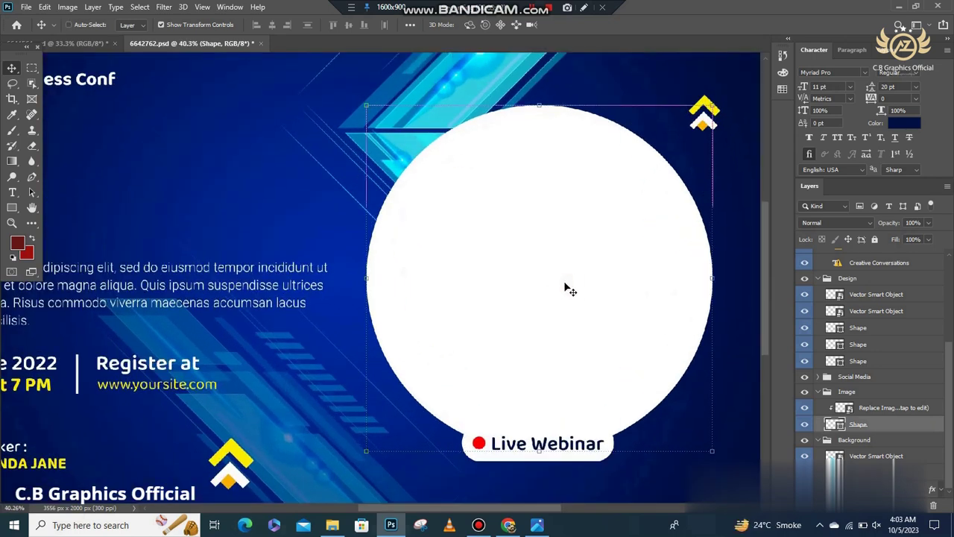
left_click(564, 290)
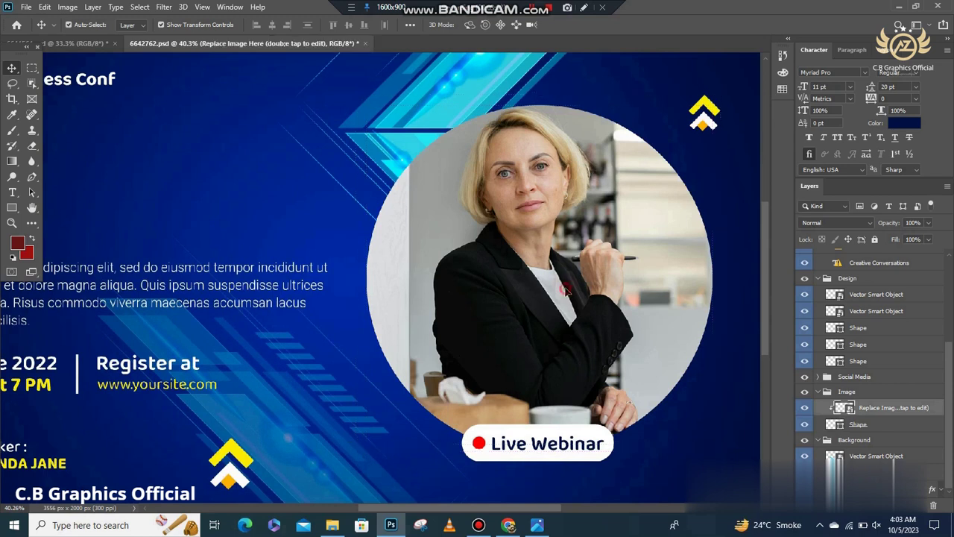
left_click_drag(566, 292, 576, 326)
scroll(576, 327, "down", 2)
scroll(576, 330, "down", 1)
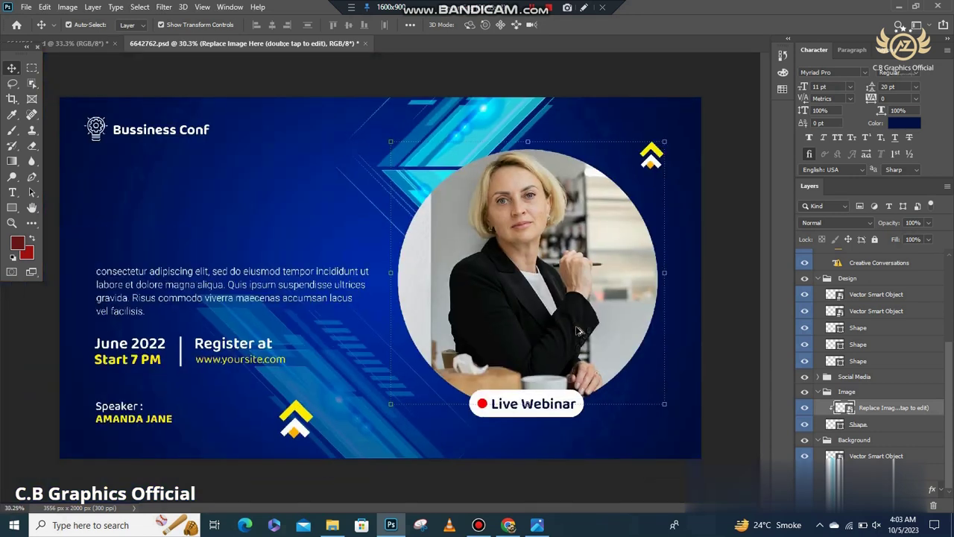
left_click(738, 299)
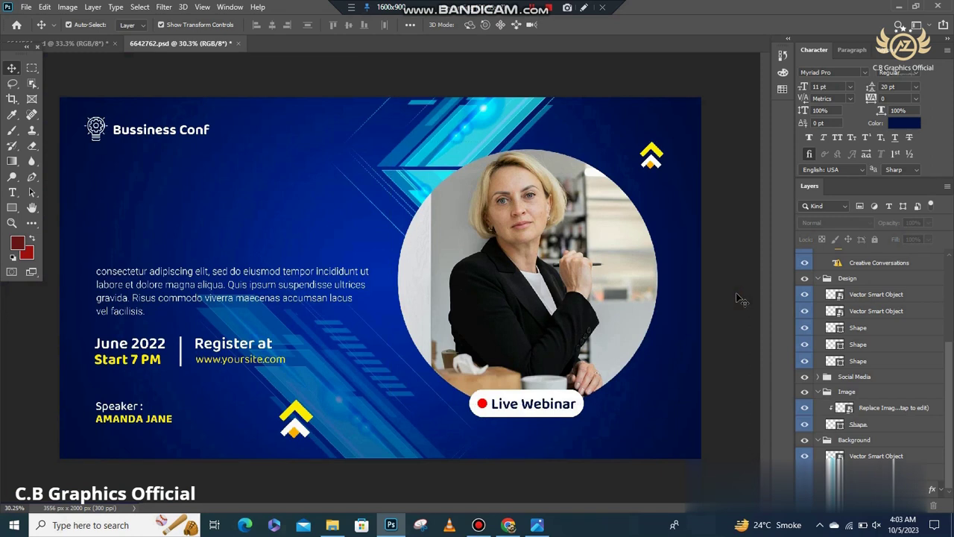
left_click(431, 300)
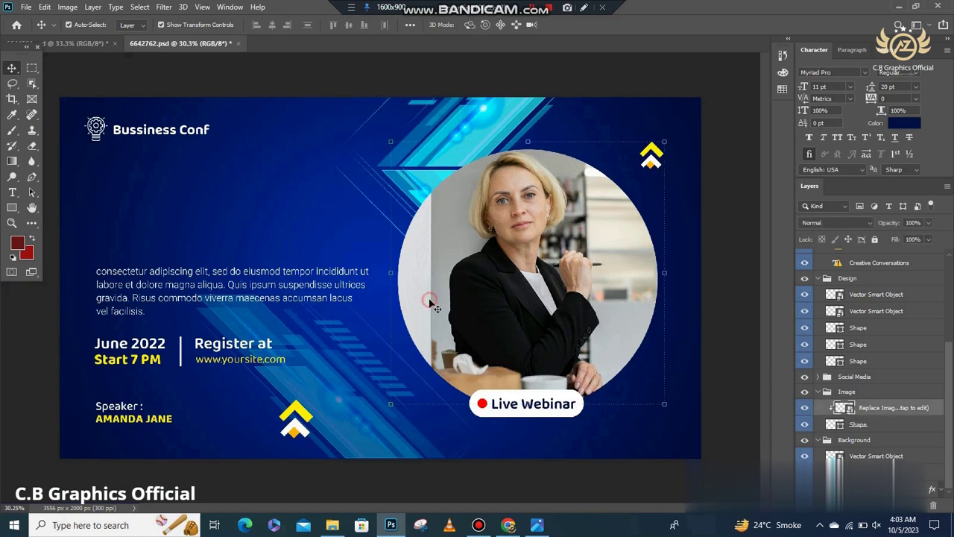
left_click(747, 278)
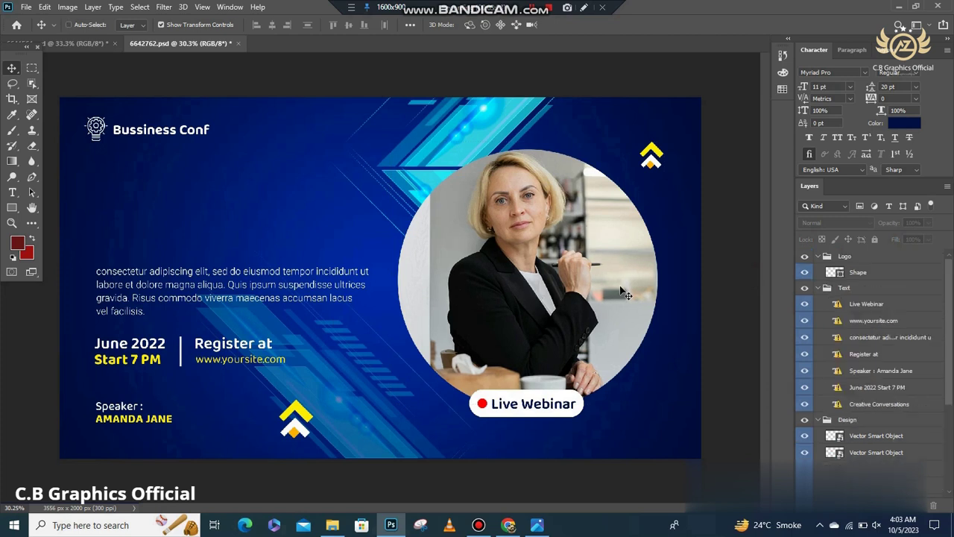
Step: Show the guides and bring the "Creative Conversations" headline into place between the logo and the paragraph
key("ctrl+semicolon")
left_click(260, 242, "ctrl")
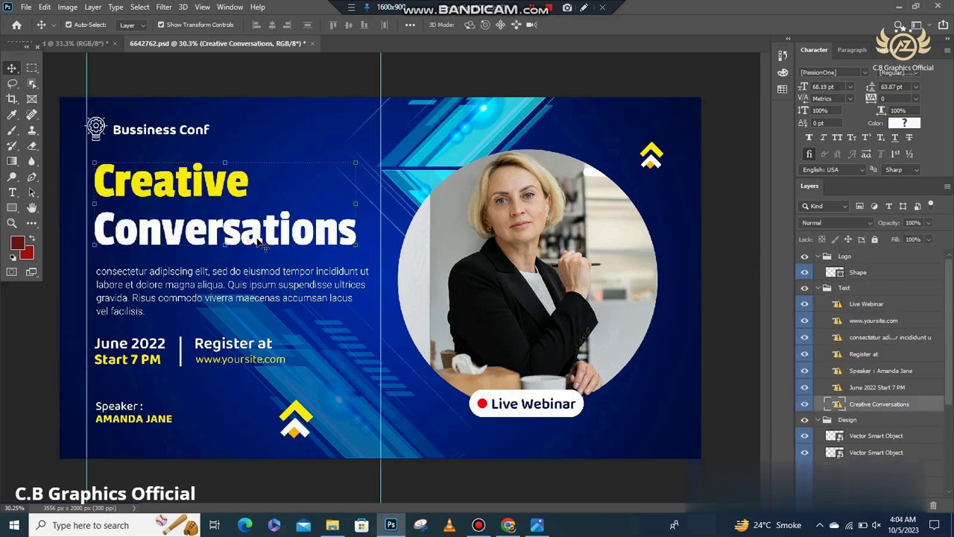
left_click(724, 226)
Step: Remove both vertical guides from the banner and check the finished layout
left_click_drag(380, 215, 779, 213)
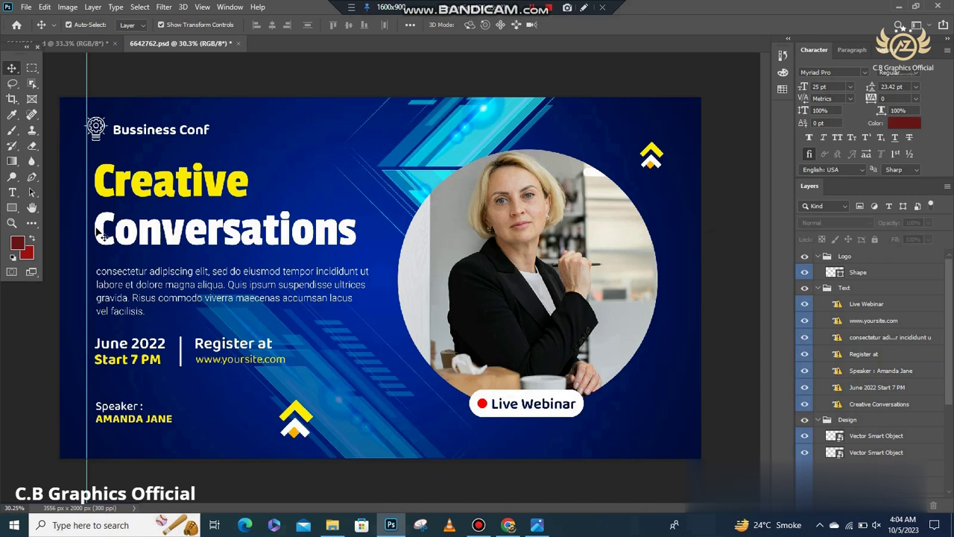
left_click_drag(87, 235, 3, 255)
scroll(348, 282, "down", 1)
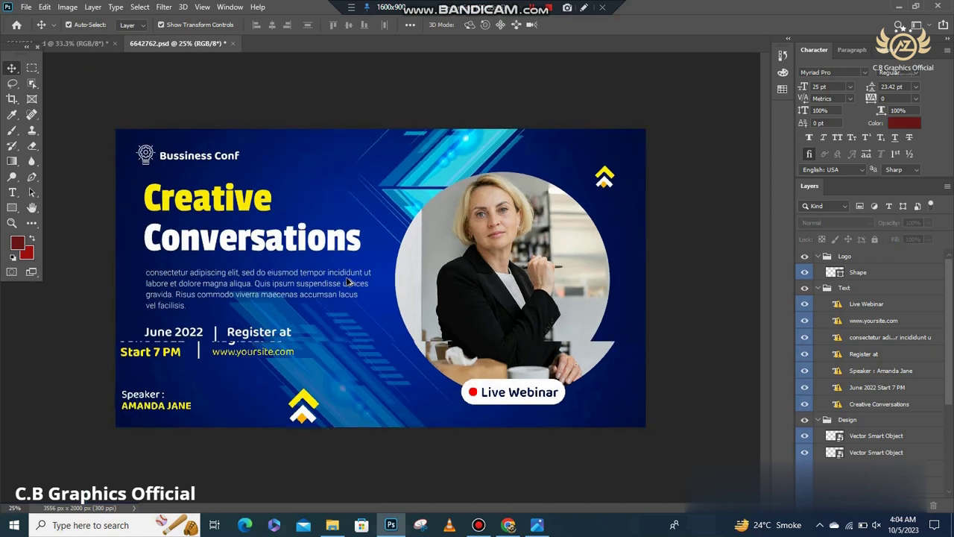
scroll(348, 282, "up", 2)
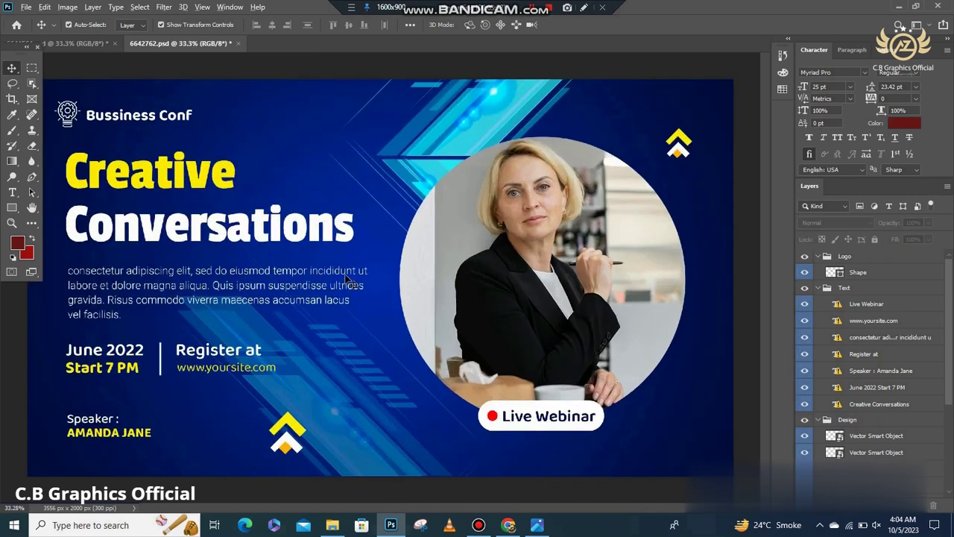
scroll(348, 280, "down", 1)
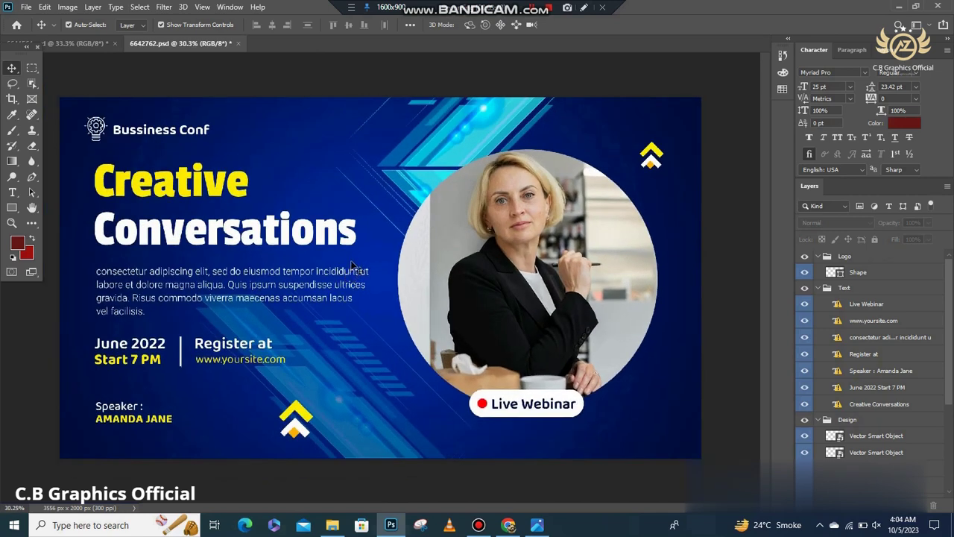
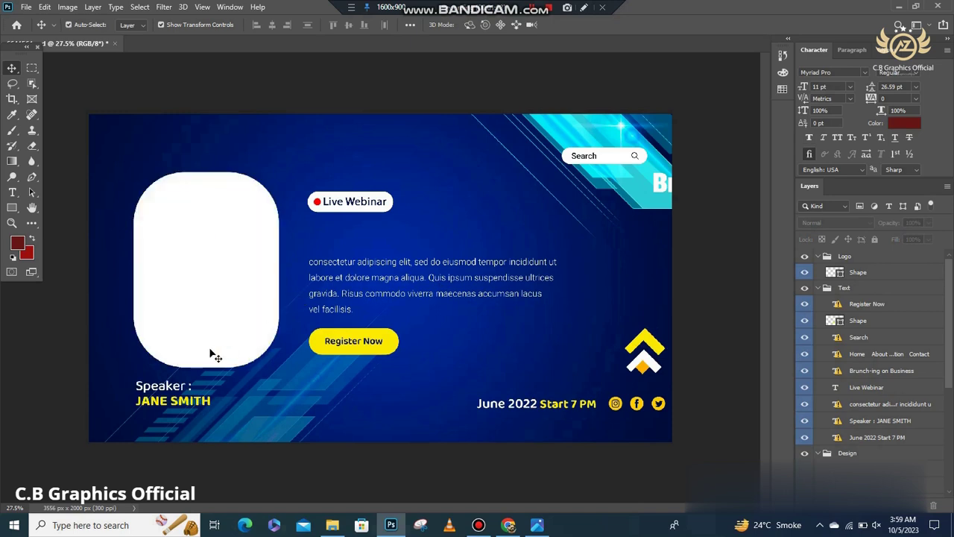
Step: Bring the smiling speaker's portrait into the white rounded frame above the Speaker caption
left_click(212, 347)
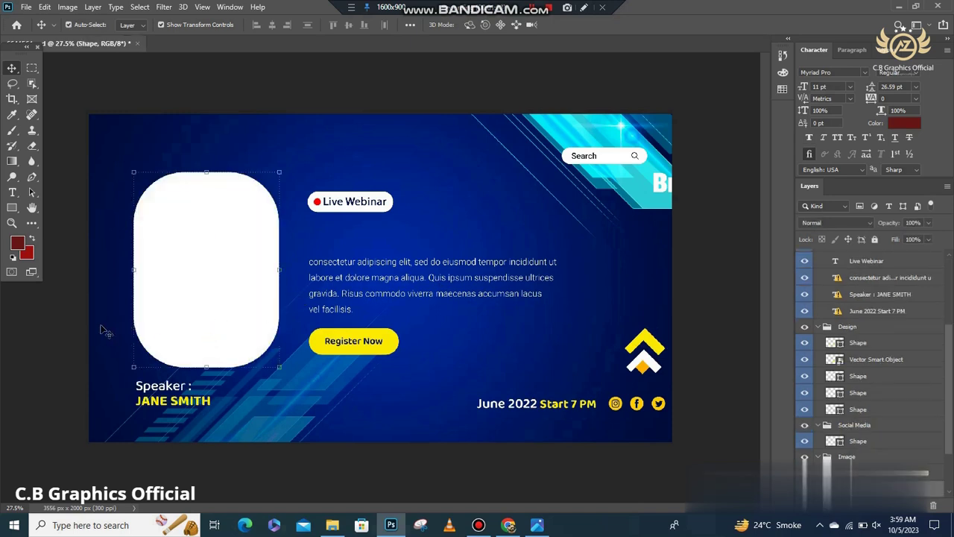
left_click(53, 332)
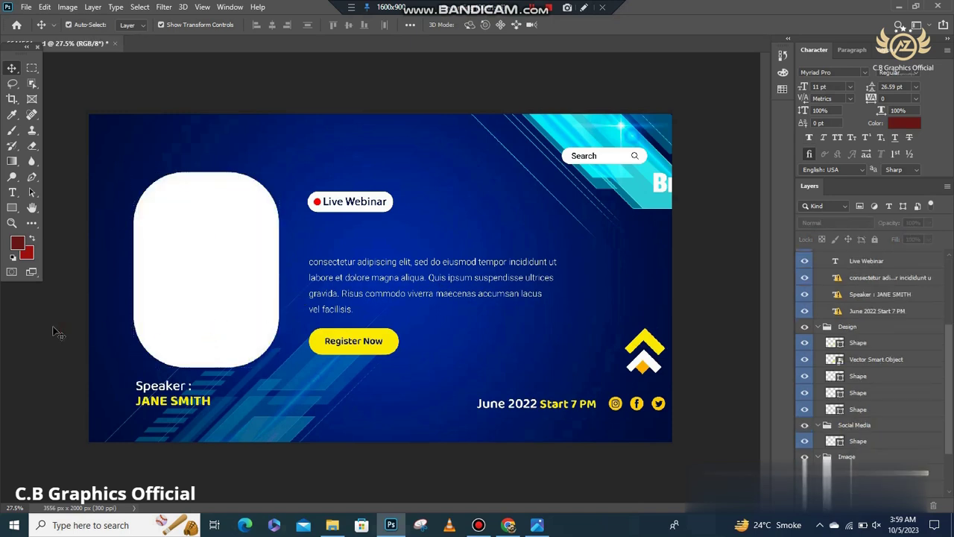
left_click(176, 392)
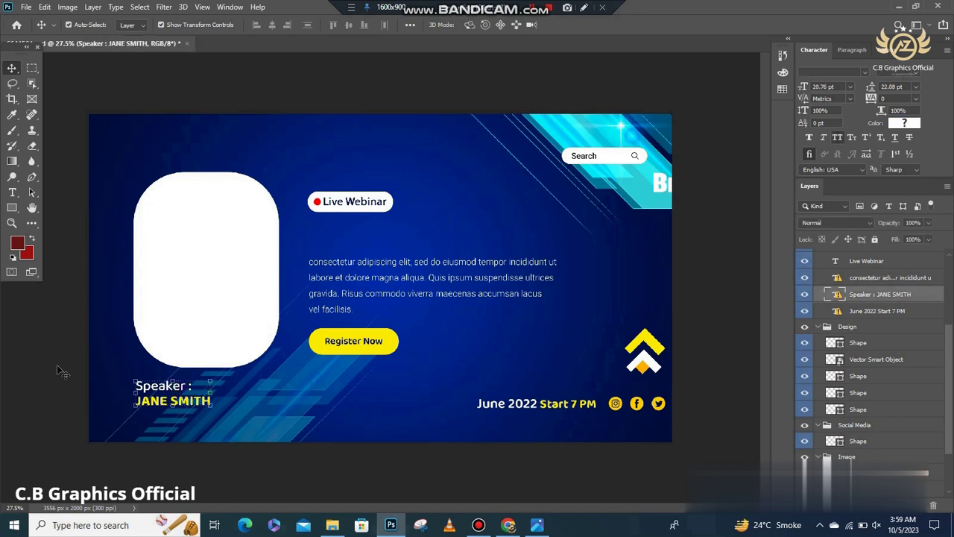
left_click(63, 373)
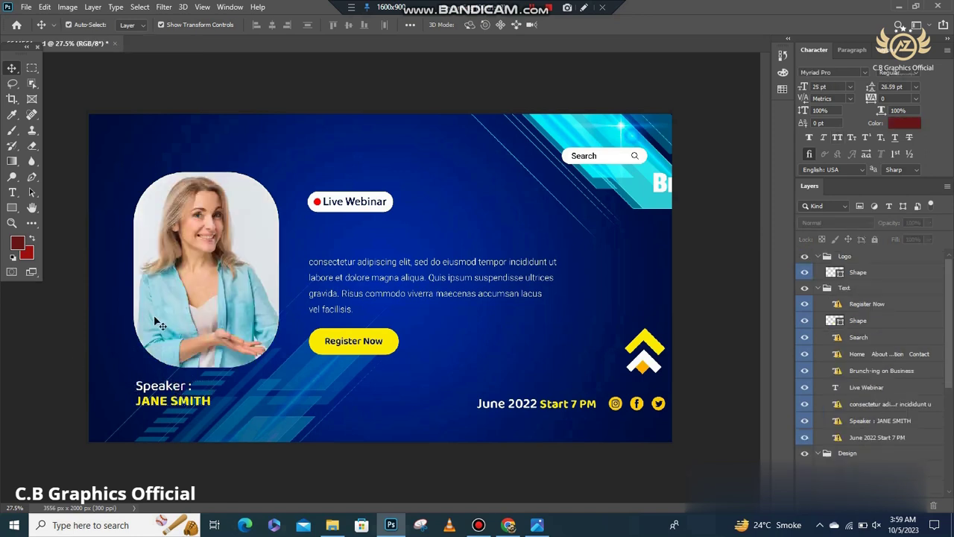
Step: Bring in the Home, About, Registration, Contact menu, and fine-tune the portrait's vertical position inside its rounded frame
left_click(202, 293)
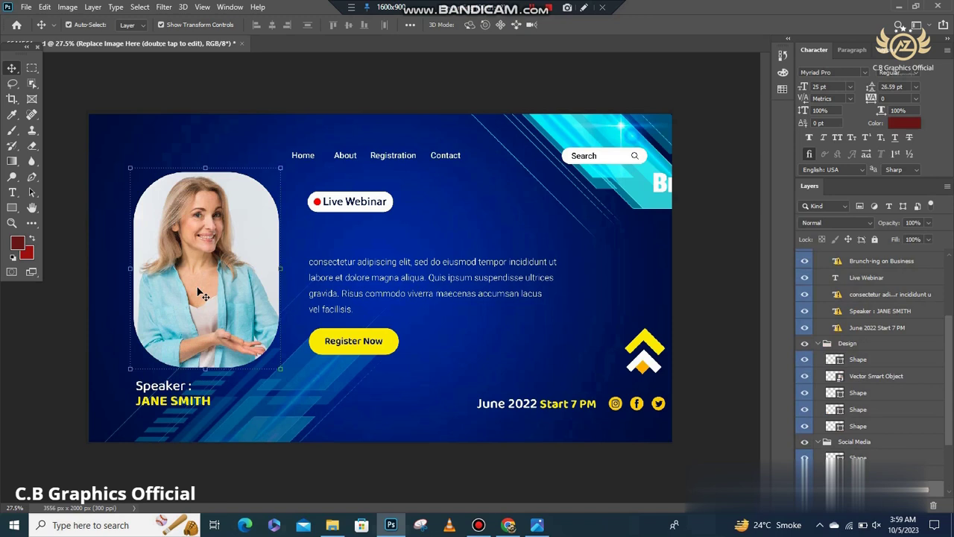
key("Up")
key("Up")
key("Up")
key("Up")
key("Up")
key("Up")
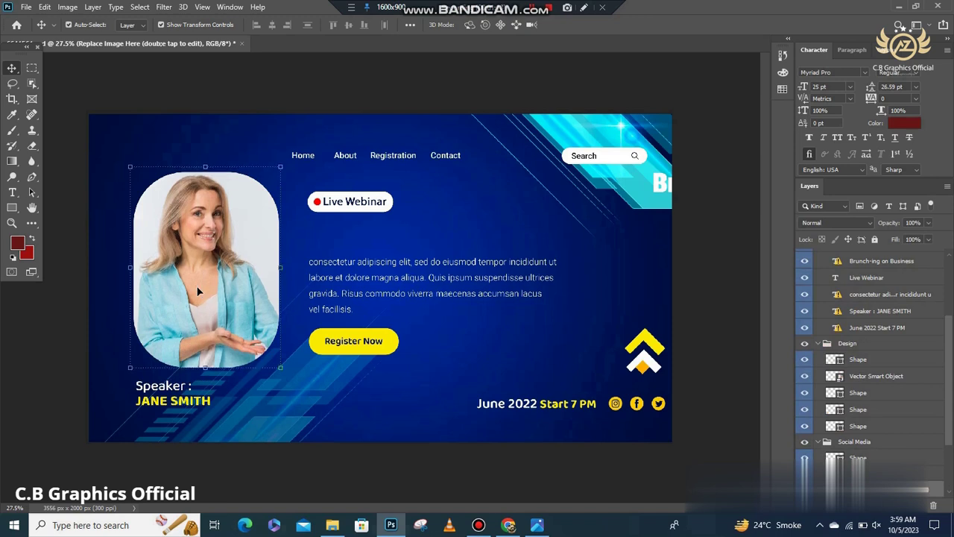
key("Down")
key("Down")
key("Down")
key("Down")
key("Down")
left_click(433, 90)
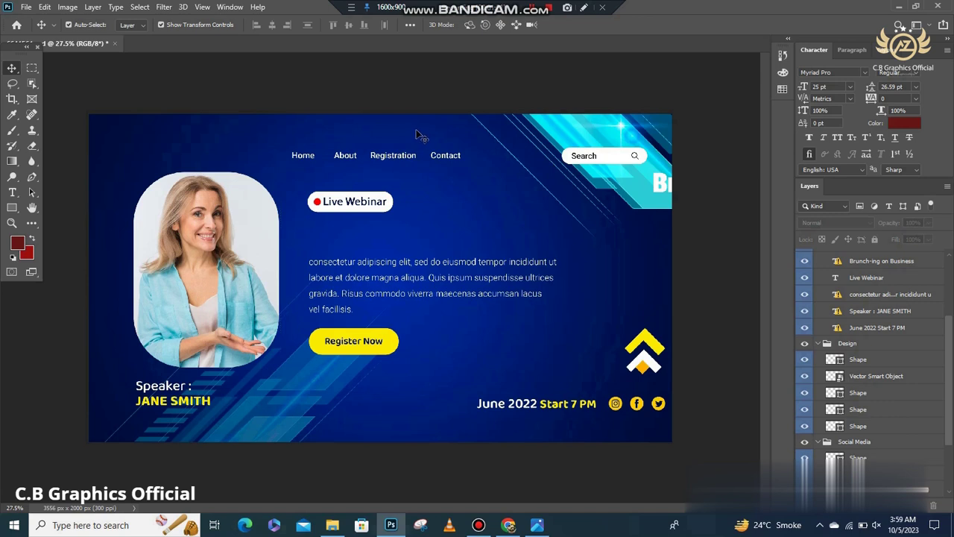
Step: Bring the lightbulb icon and Bussiness Conf logo into place above the portrait, in line with the navigation menu
left_click(390, 154)
left_click(408, 101)
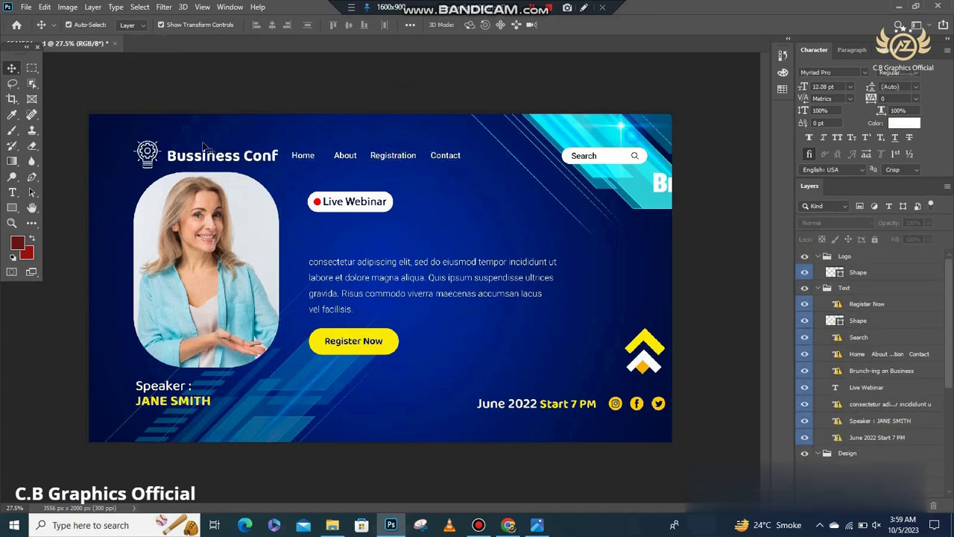
Step: Bring the Brunch-ing on Business headline into place between the Live Webinar label and the description paragraph
left_click(210, 150)
left_click(306, 104)
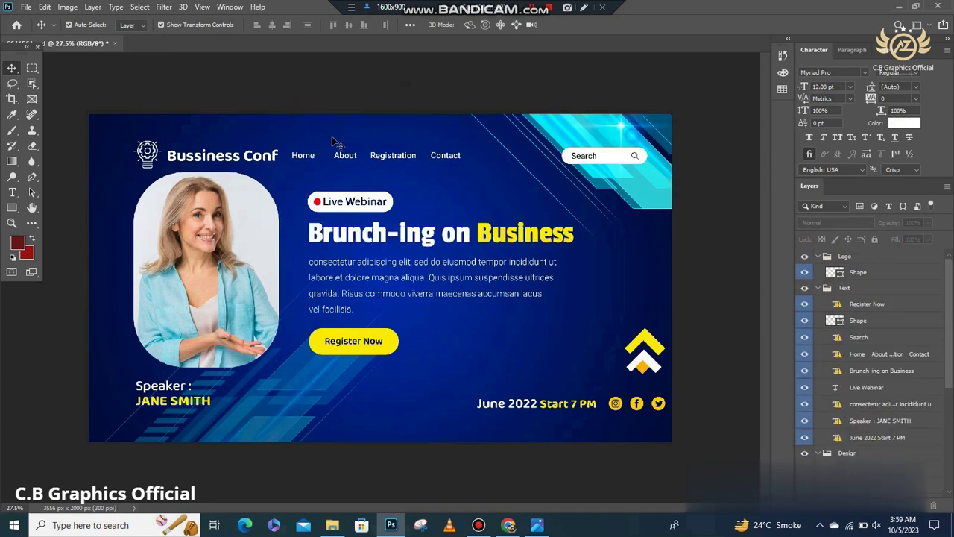
left_click(418, 240, "ctrl")
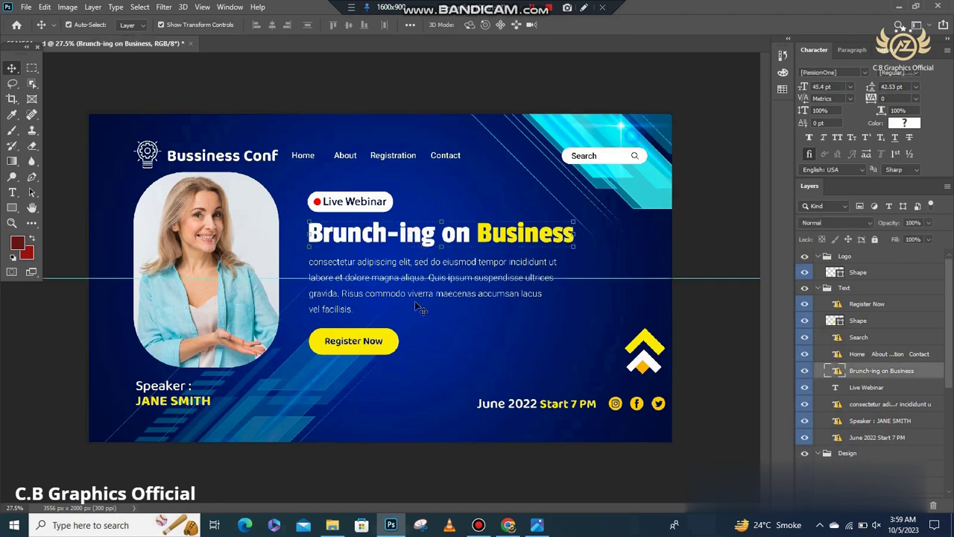
left_click(680, 292)
left_click_drag(625, 279, 688, 316)
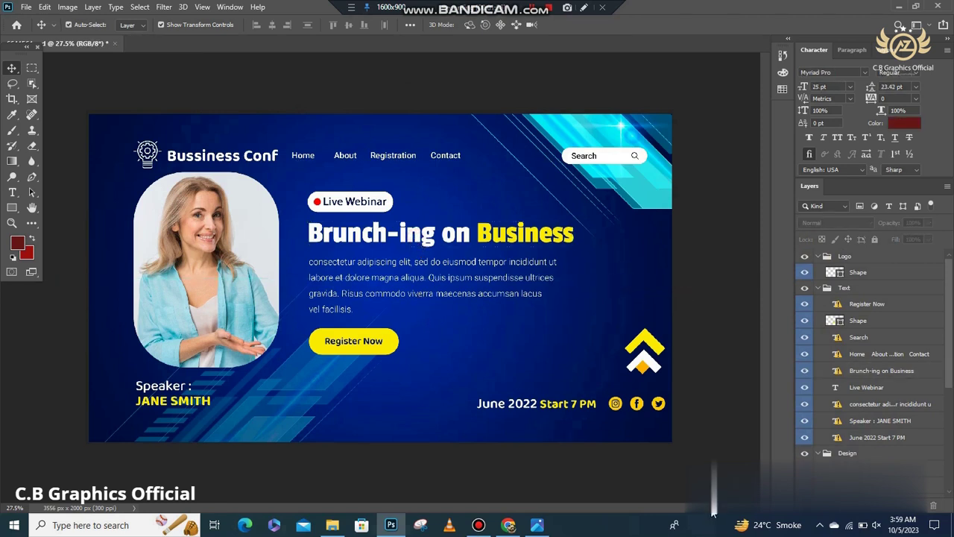
key("ctrl+plus")
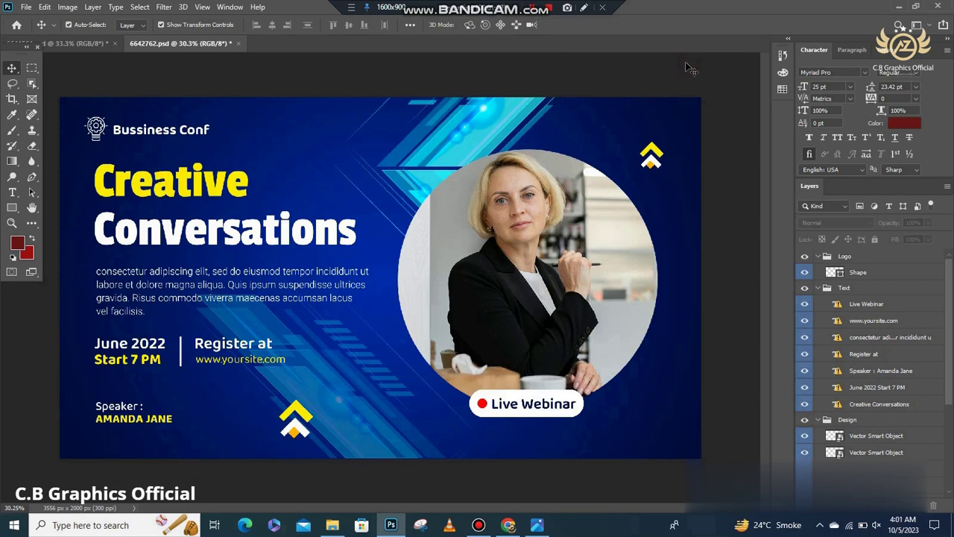
Step: In the 6642762.psd banner, bring the June 2022 Start 7 PM text and the faded diagonal graphic into place around the Register at text
key("ctrl+plus")
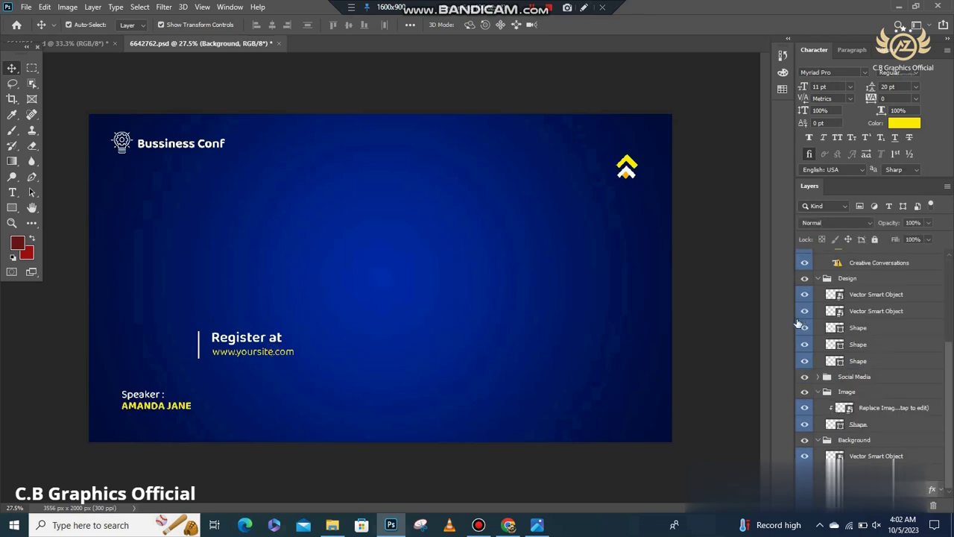
left_click(732, 321)
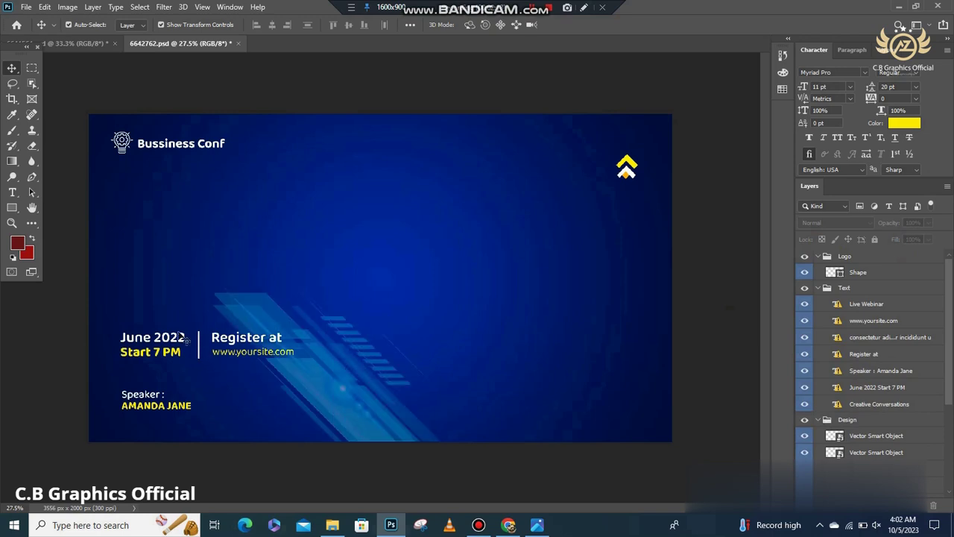
left_click(309, 361)
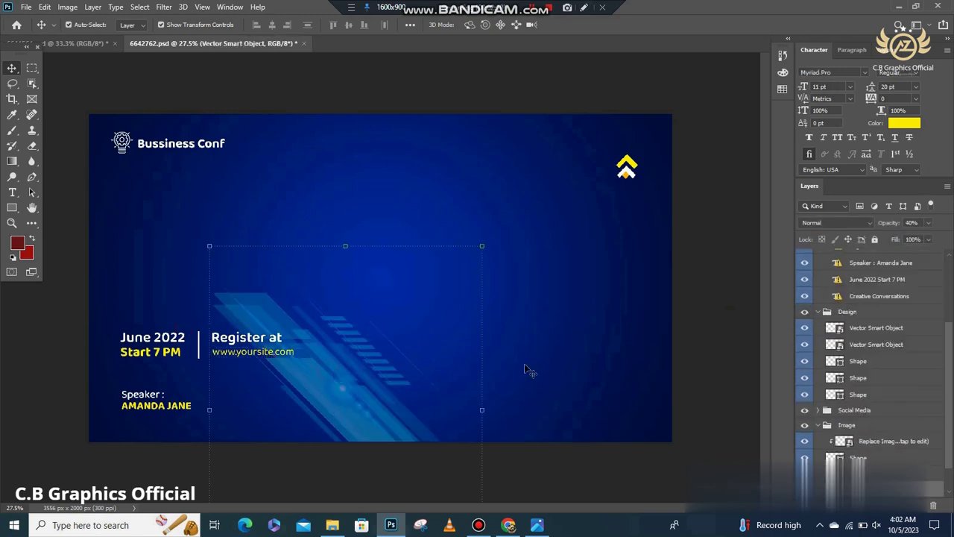
left_click(730, 337)
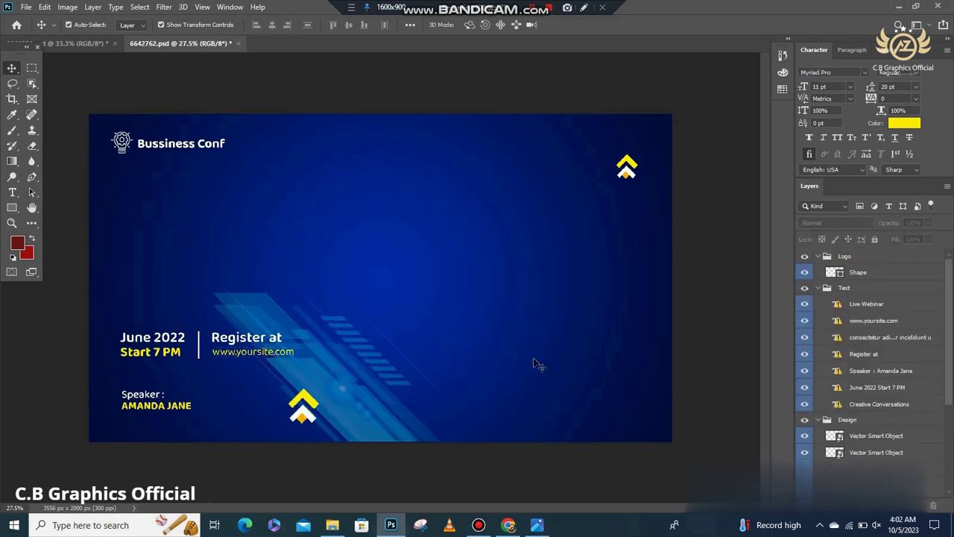
Step: Bring the red dot, white rounded label and Live Webinar text together in the lower right part of the banner
left_click(472, 391, "ctrl")
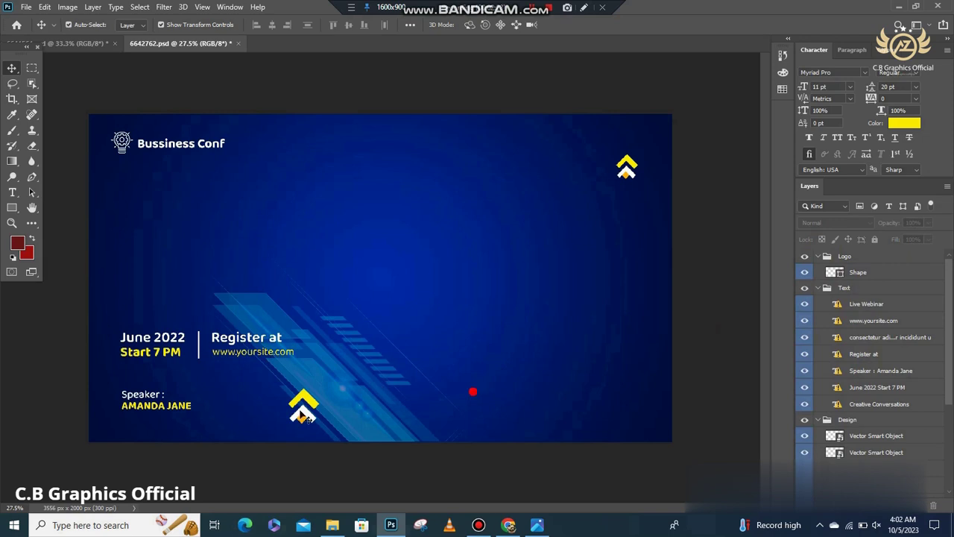
left_click(726, 316)
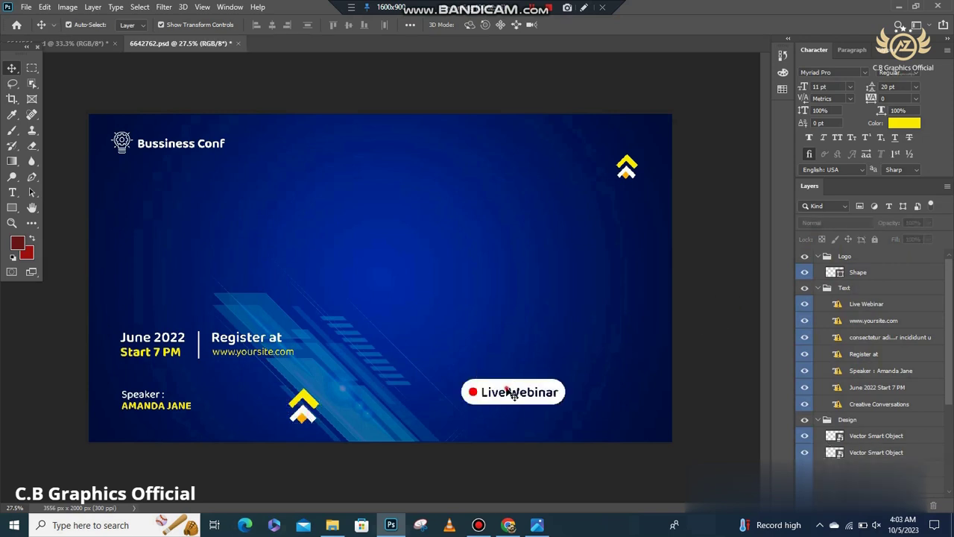
left_click(509, 391, "ctrl")
left_click(713, 333, "ctrl")
left_click(622, 360)
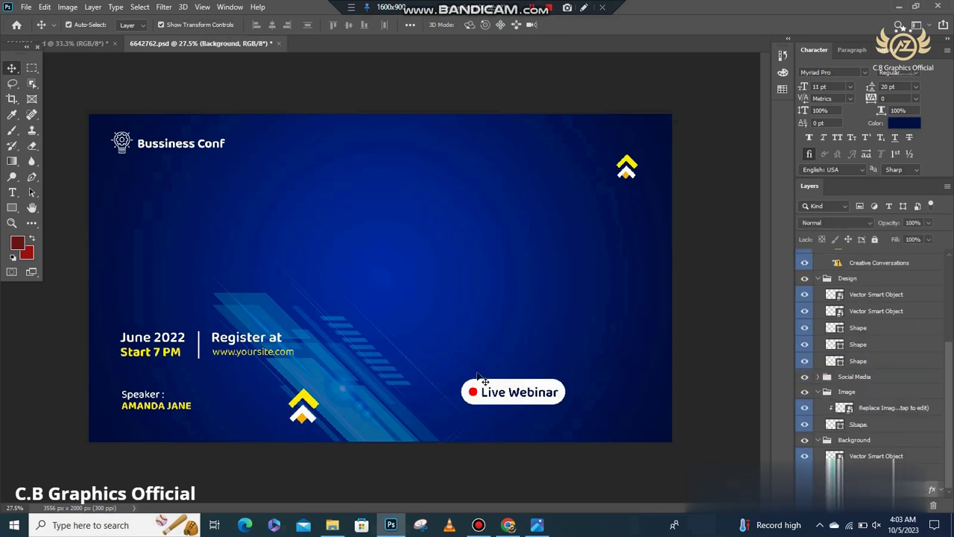
Step: Bring in the description paragraph above the date text and the bright cyan arrow graphic at the banner's upper middle
left_click(358, 369)
left_click(704, 329)
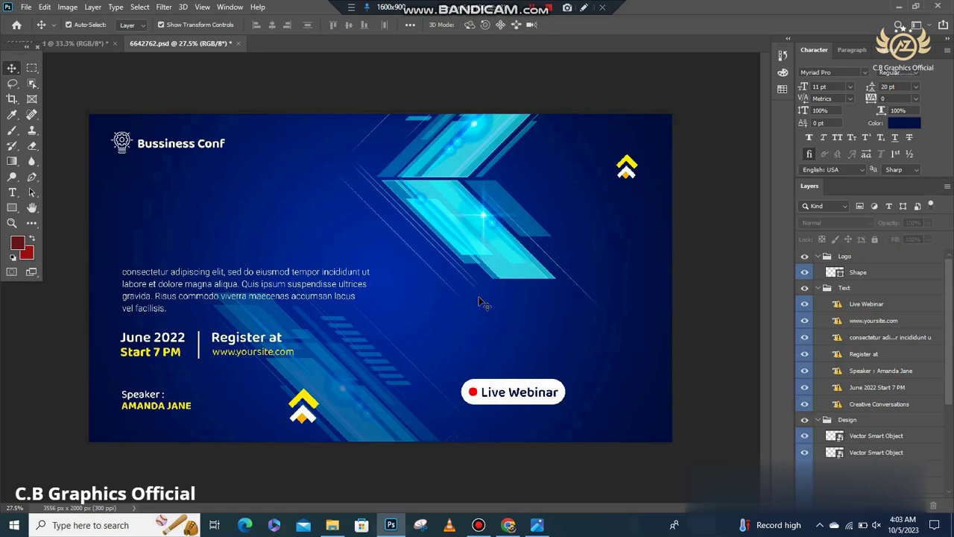
left_click(479, 302)
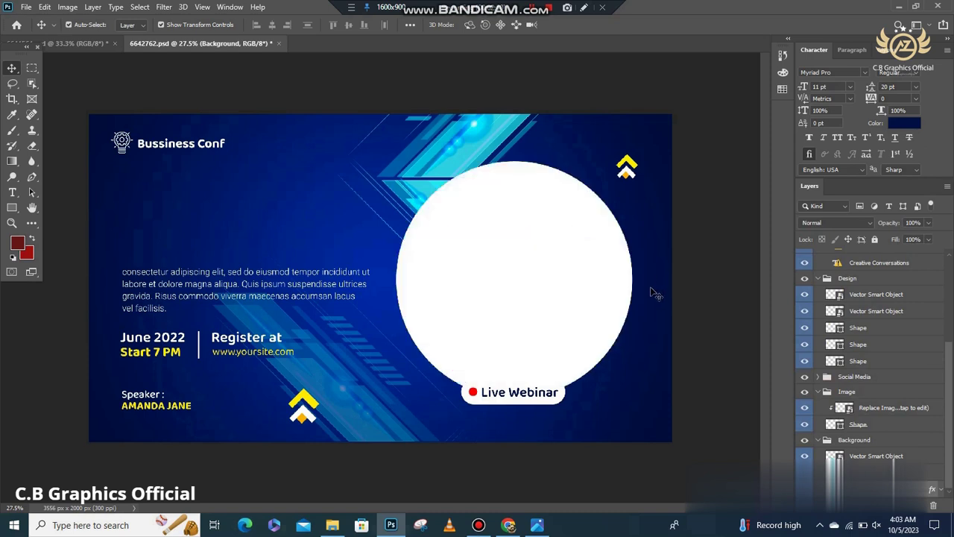
Step: Bring the blonde speaker's portrait into the large white circle above the Live Webinar label and fine-tune its position
left_click(556, 293)
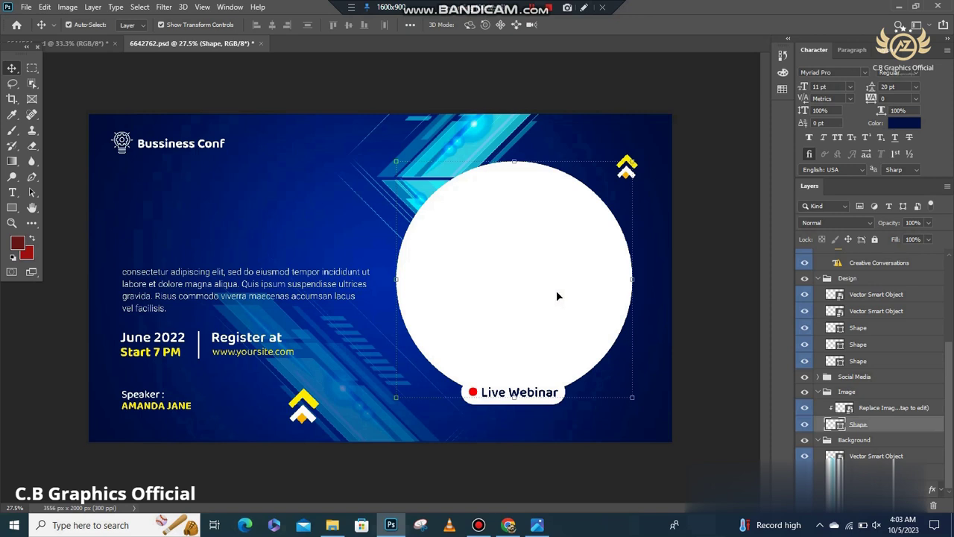
scroll(557, 296, "up", 2)
scroll(561, 291, "up", 1)
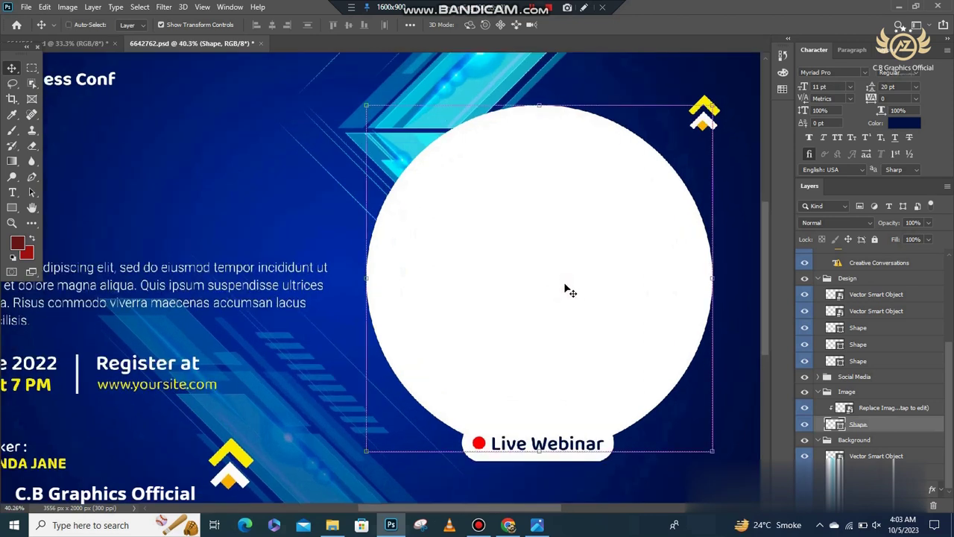
left_click(564, 287)
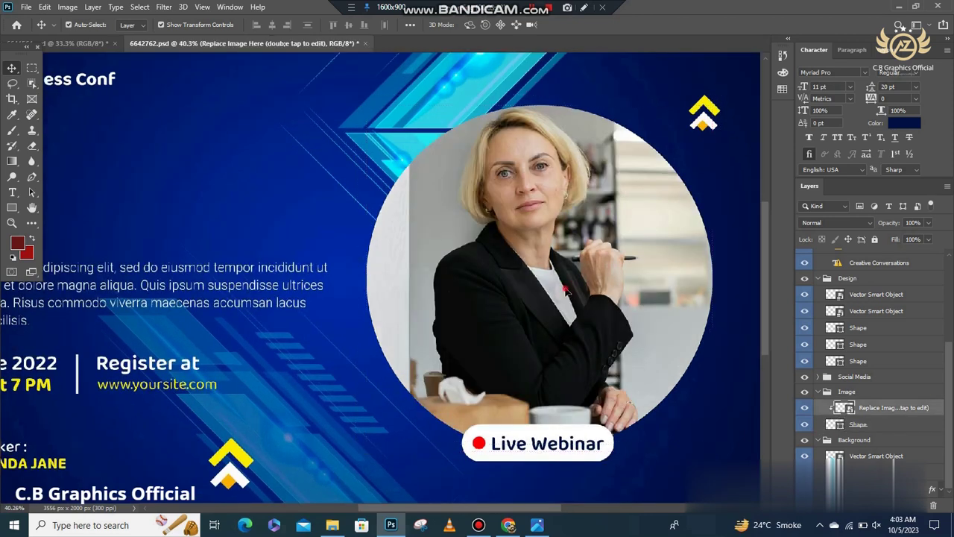
left_click_drag(568, 293, 575, 328)
key("ctrl+0")
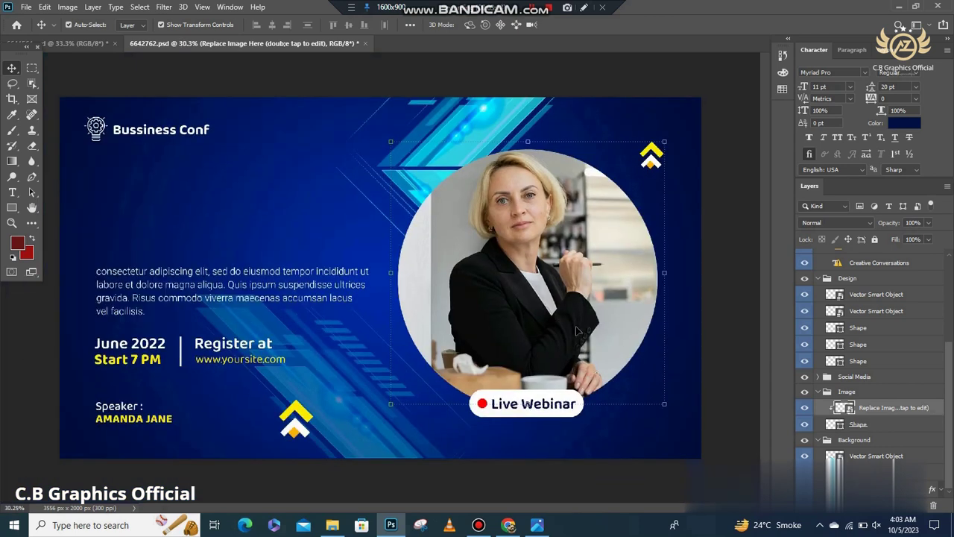
left_click(738, 298)
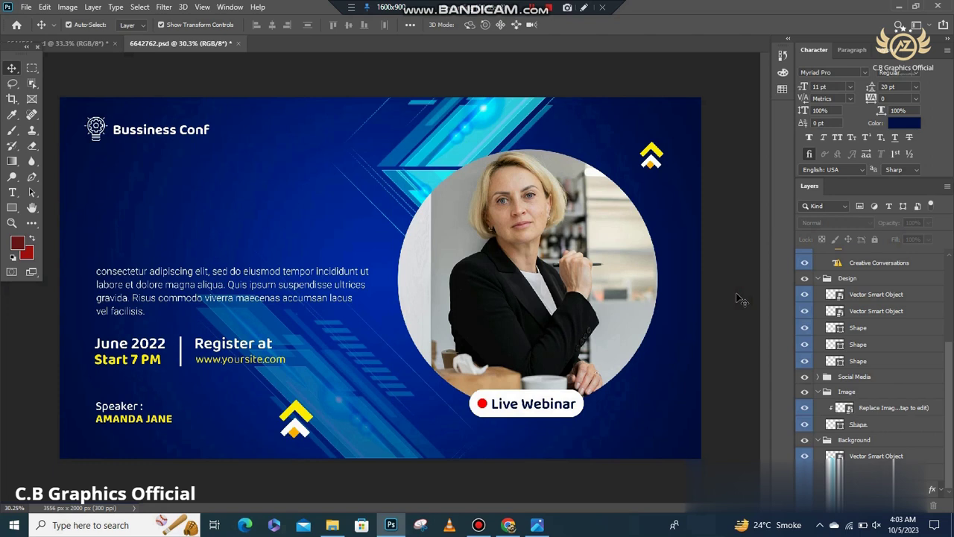
left_click(430, 301)
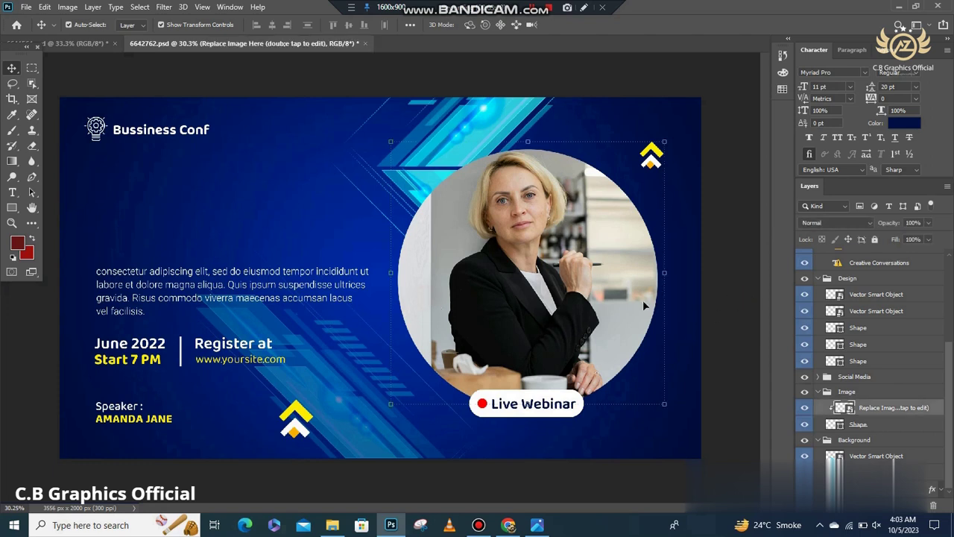
left_click(745, 277)
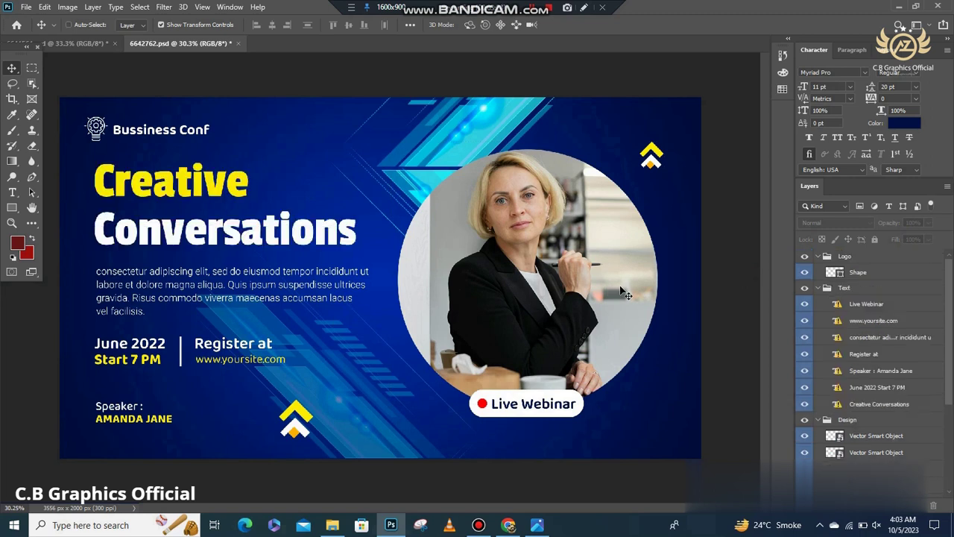
Step: Place the Creative Conversations headline above the description paragraph and remove both vertical guides from the banner
left_click(257, 243)
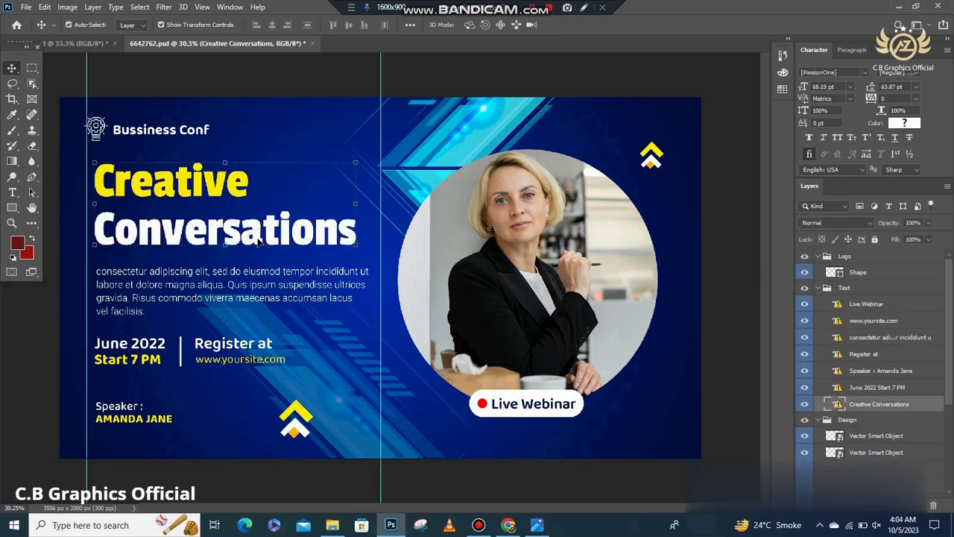
left_click(723, 226)
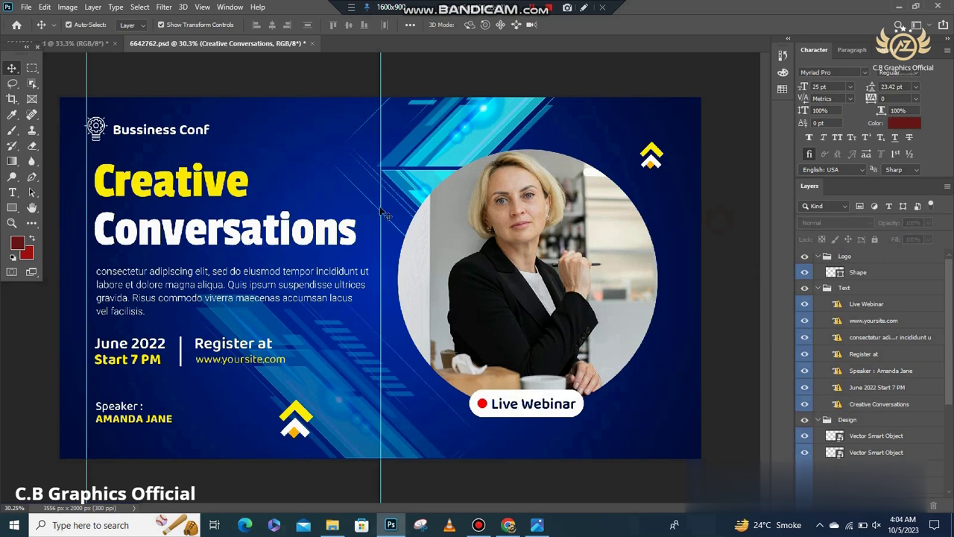
left_click_drag(381, 214, 805, 198)
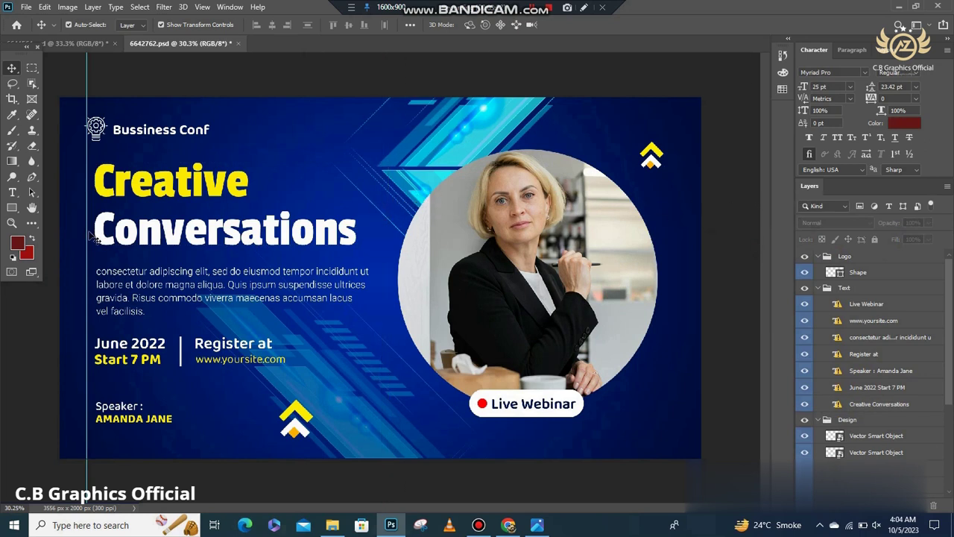
left_click_drag(87, 235, 11, 259)
key("ctrl+minus")
key("ctrl+plus")
key("ctrl+0")
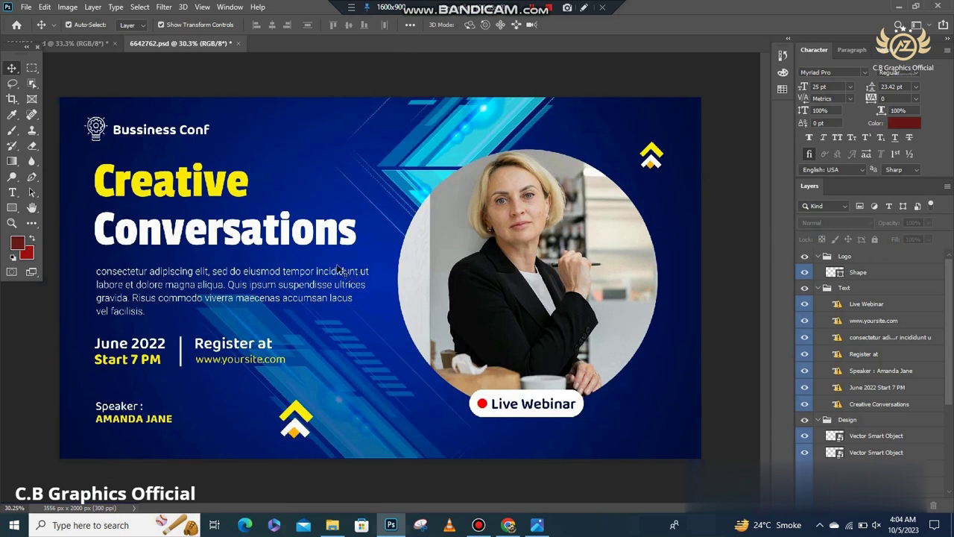
left_click(458, 272)
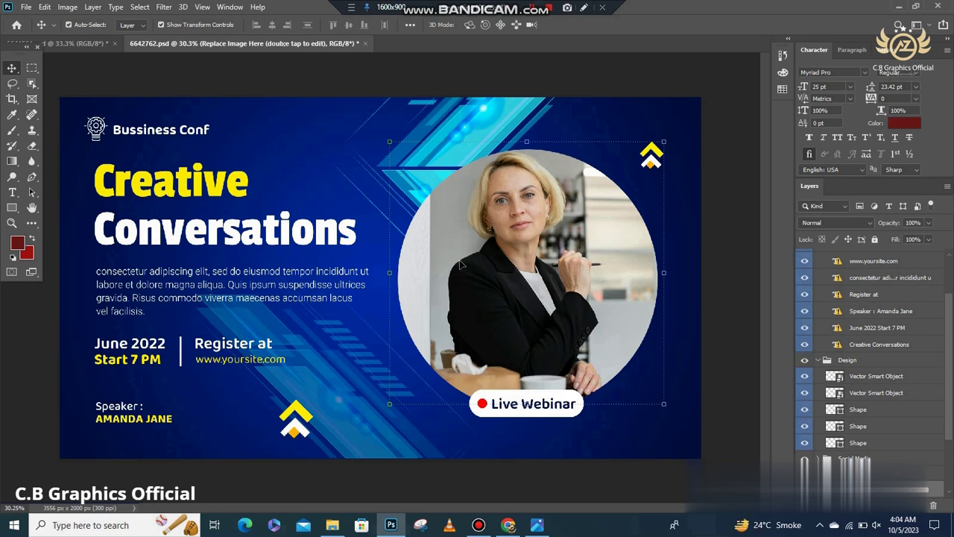
left_click(725, 208)
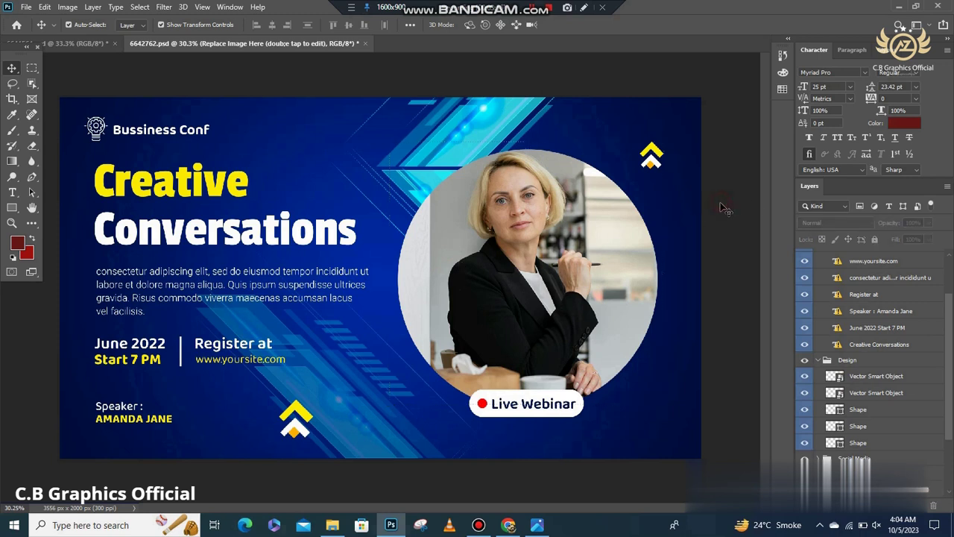
key("ctrl+plus")
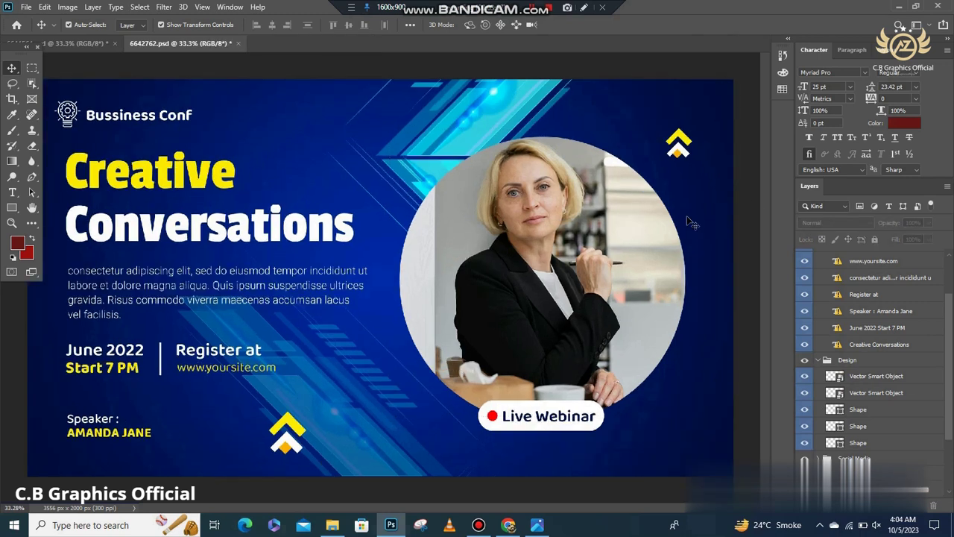